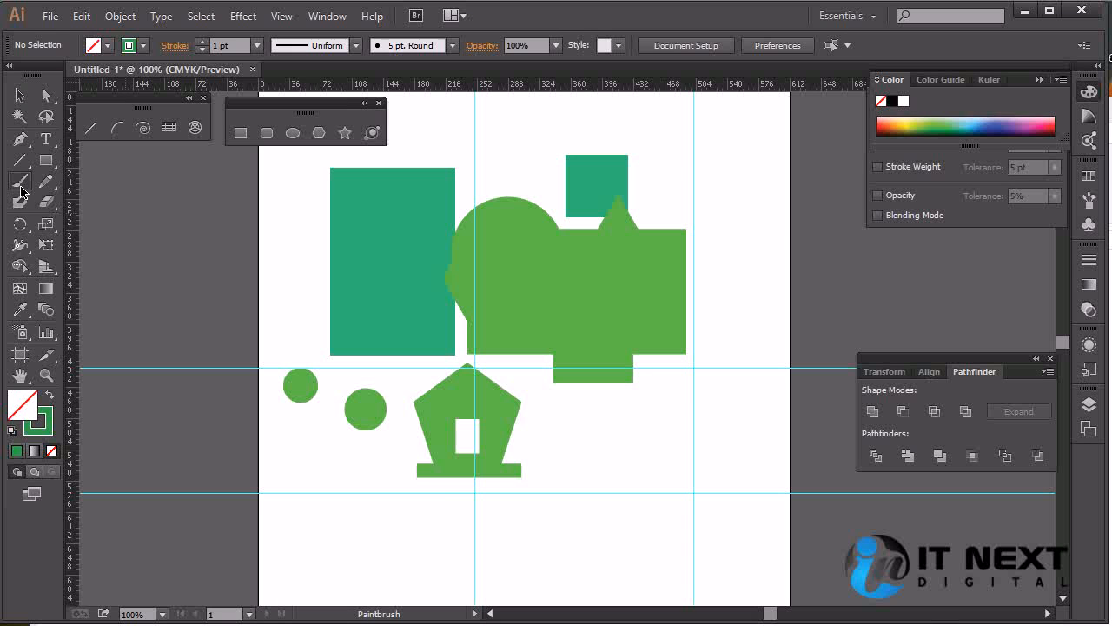
Try a looping freehand stroke with the Paintbrush beside and below the house shape, and undo it
mouse_move(379, 535)
left_mouse_down()
mouse_move(654, 470)
mouse_move(727, 432)
mouse_move(717, 425)
mouse_move(604, 445)
mouse_move(679, 554)
left_mouse_up()
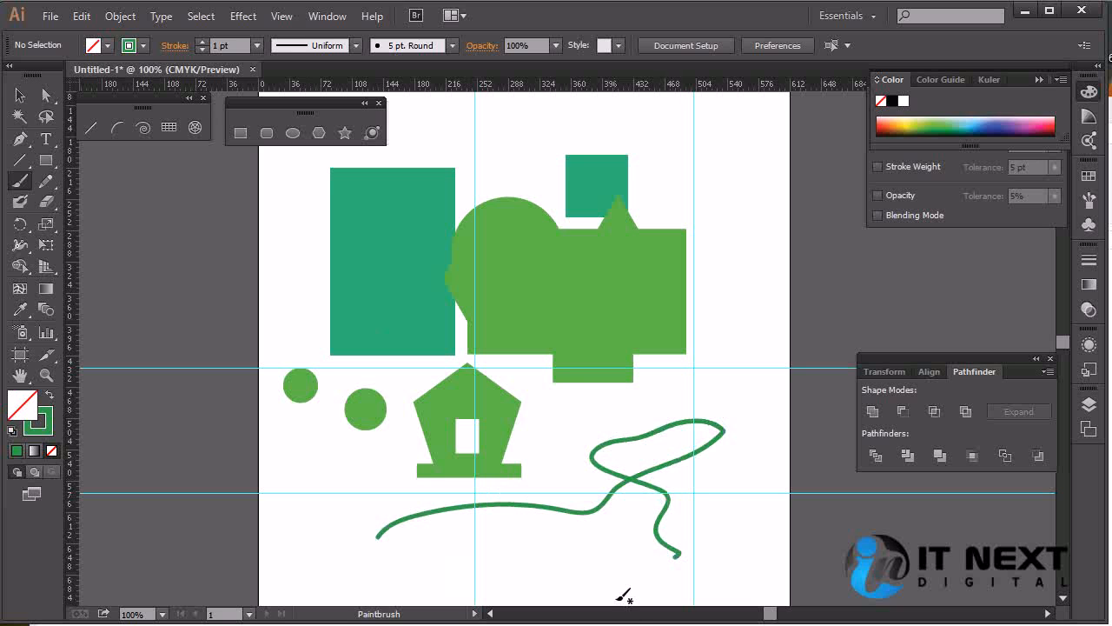
key("ctrl+z")
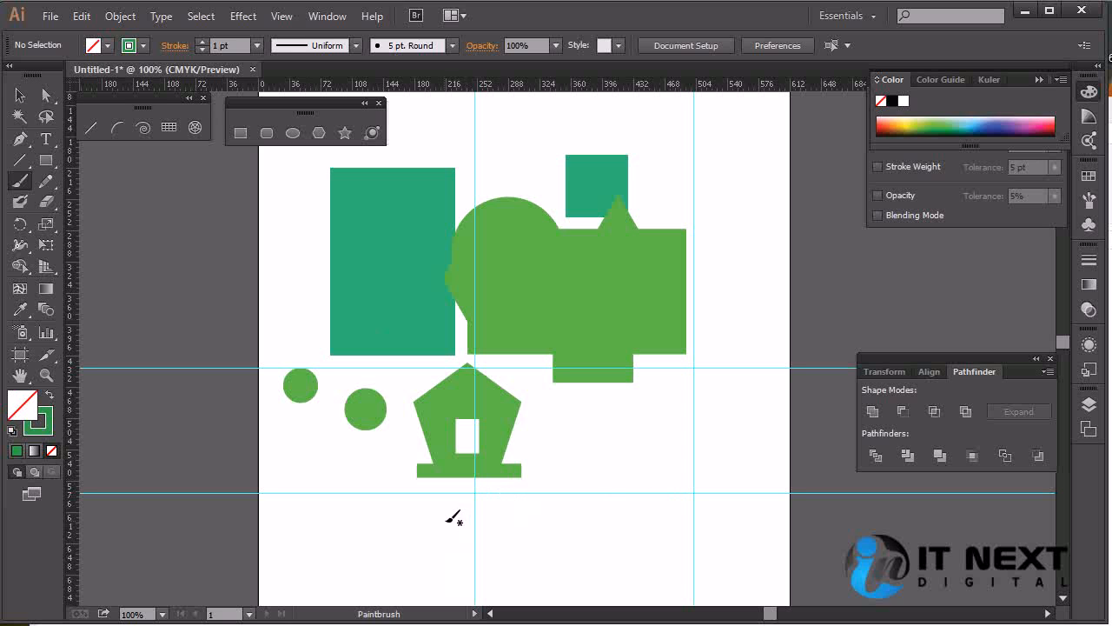
Draw an open curved path with the Pen tool from below the house, around the large green shape, to above its round part
key("p")
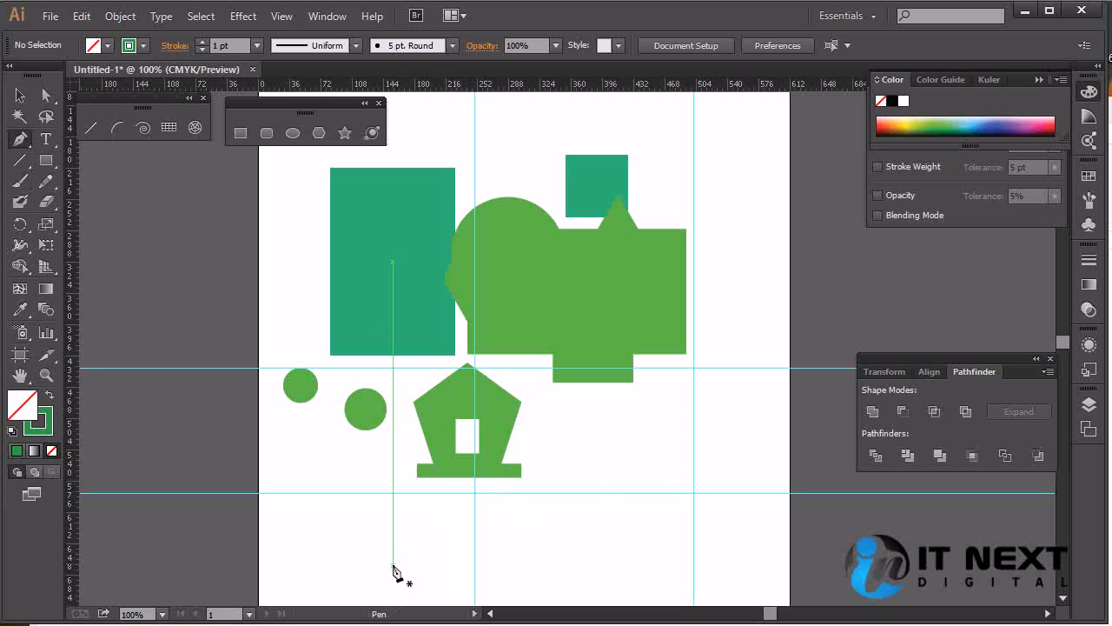
left_click(394, 557)
left_click_drag(552, 513, 579, 468)
left_click_drag(633, 435, 724, 405)
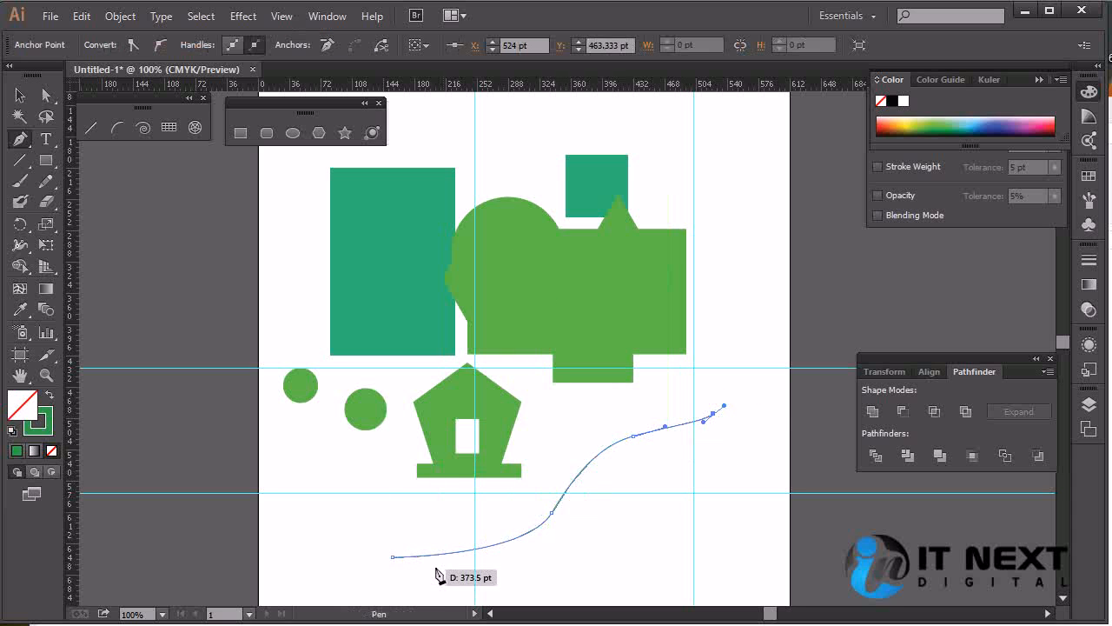
left_click(50, 430)
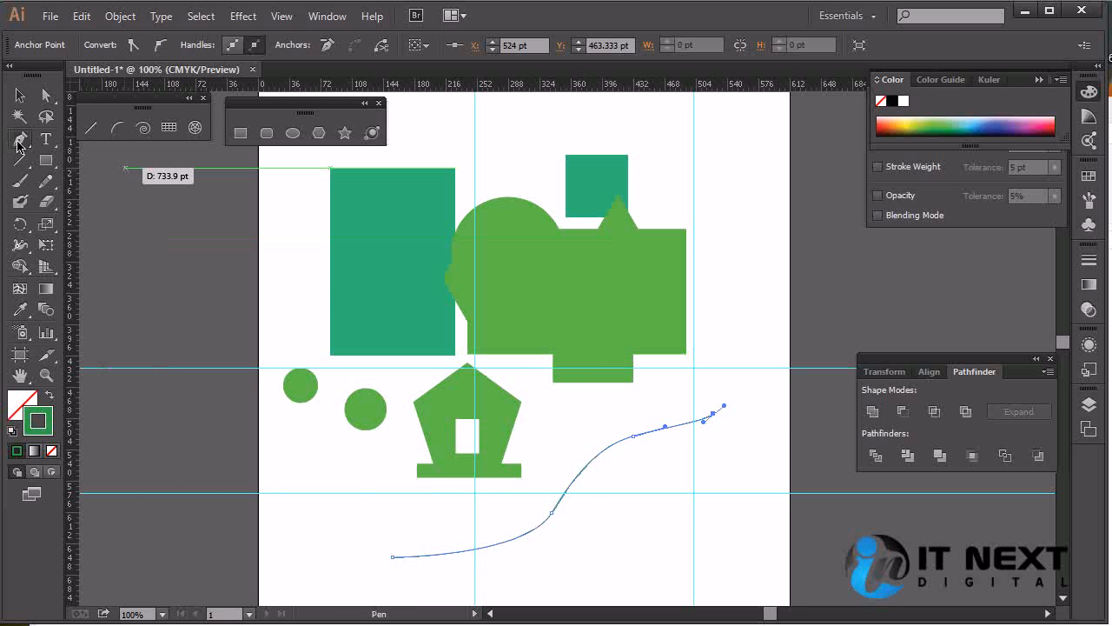
left_click_drag(739, 310, 740, 256)
left_click_drag(673, 210, 661, 172)
left_click_drag(629, 136, 586, 117)
left_click_drag(517, 121, 489, 140)
left_click(477, 139)
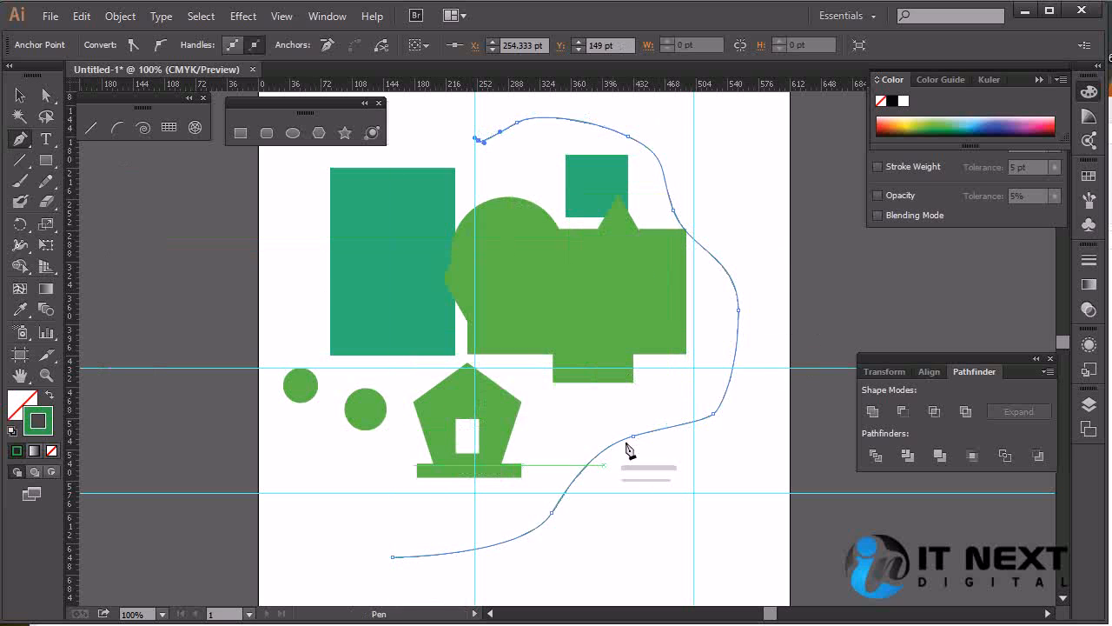
Try painting a freehand Paintbrush stroke along the outside of the curved pen path, and undo it
left_click(19, 184)
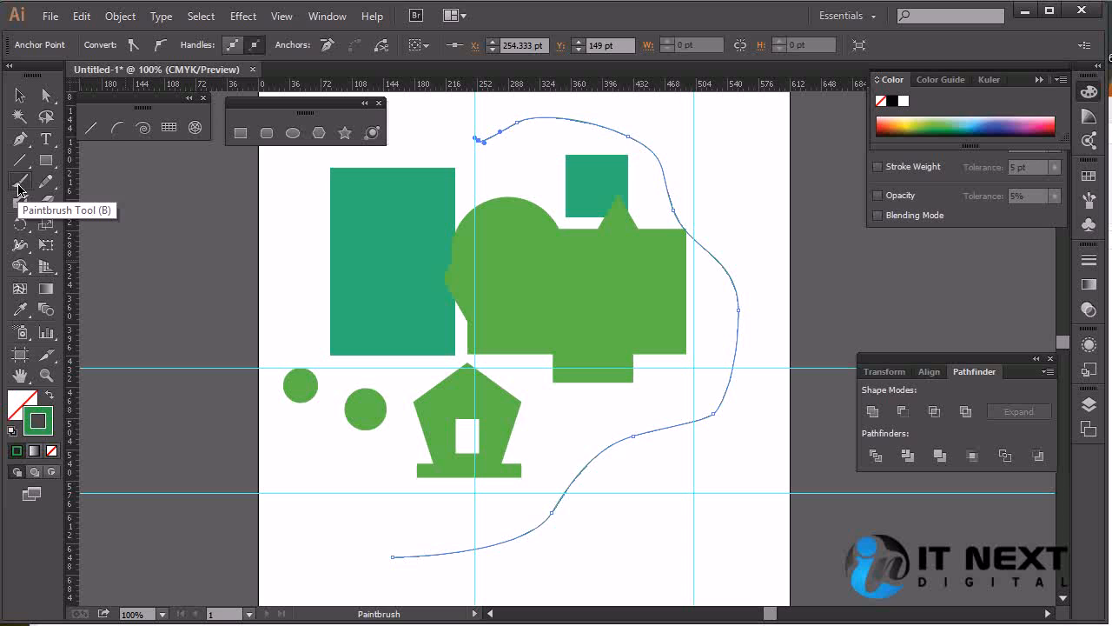
mouse_move(402, 574)
left_mouse_down()
mouse_move(473, 574)
mouse_move(597, 508)
mouse_move(663, 447)
mouse_move(740, 413)
mouse_move(761, 386)
mouse_move(778, 325)
mouse_move(725, 203)
mouse_move(676, 137)
mouse_move(598, 106)
mouse_move(524, 104)
mouse_move(452, 116)
left_mouse_up()
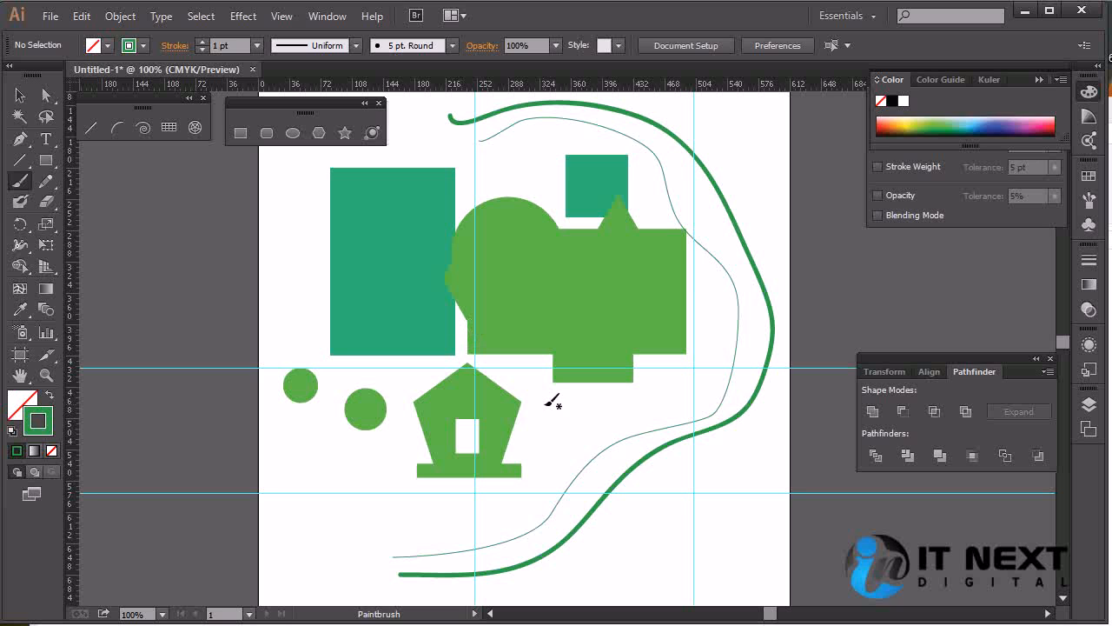
key("ctrl+z")
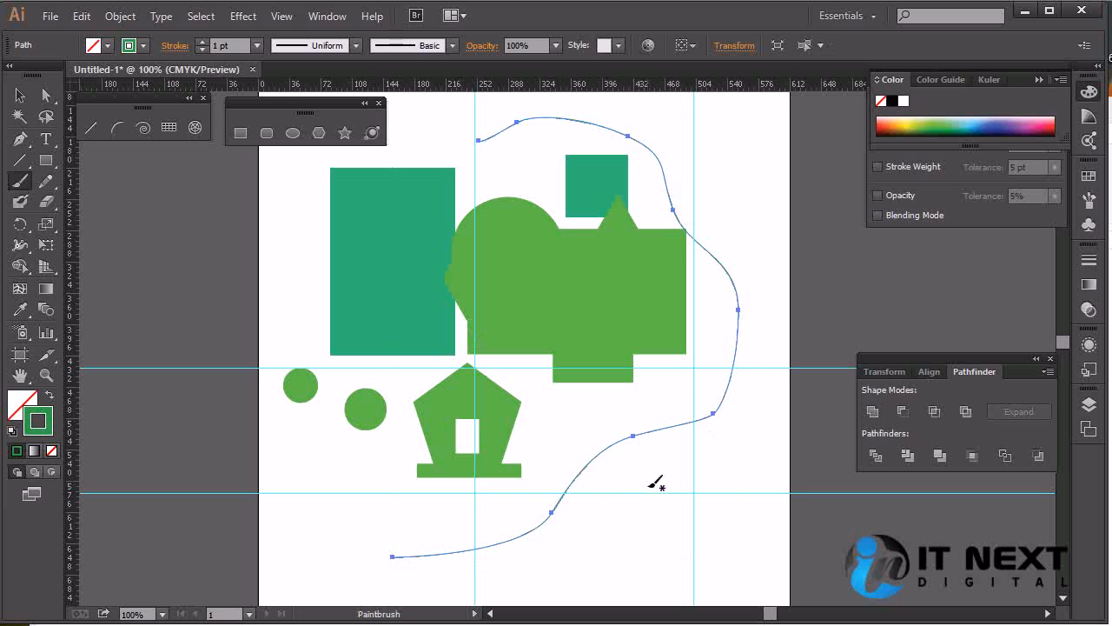
Paint a round face with eyes, nose, mouth and a scribbled hat beside the house using the Paintbrush, redoing the nose
mouse_move(648, 461)
left_mouse_down()
mouse_move(615, 565)
mouse_move(697, 460)
mouse_move(654, 454)
mouse_move(619, 508)
mouse_move(636, 512)
mouse_move(646, 497)
mouse_move(677, 509)
mouse_move(690, 491)
mouse_move(650, 520)
mouse_move(649, 546)
mouse_move(678, 531)
mouse_move(667, 548)
mouse_move(622, 553)
left_mouse_up()
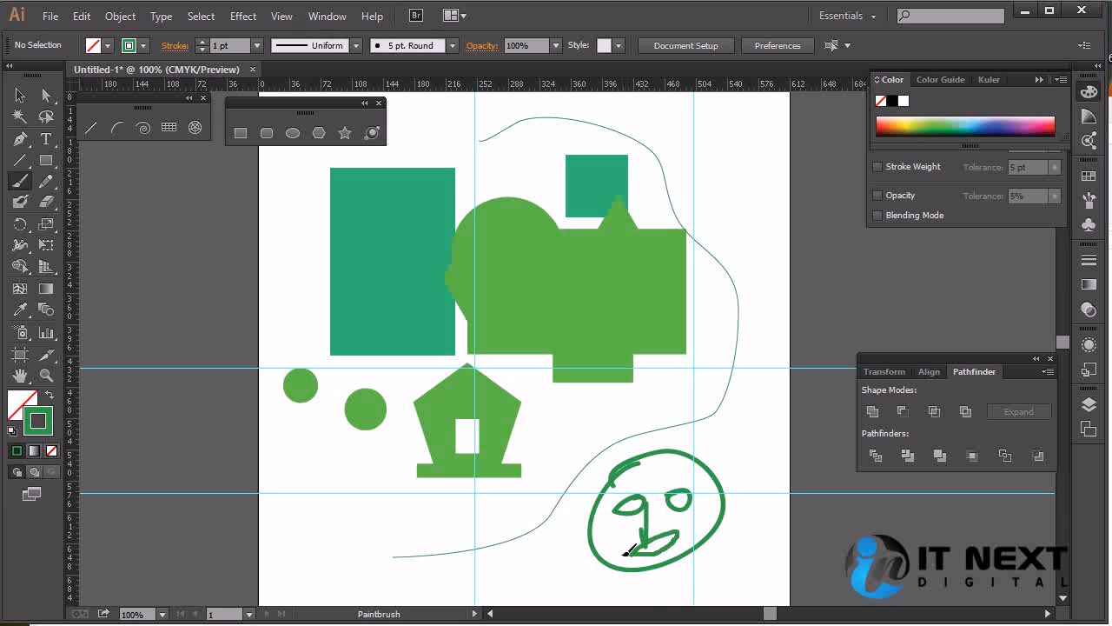
key("ctrl+z")
key("ctrl+z")
mouse_move(651, 502)
left_mouse_down()
mouse_move(634, 548)
mouse_move(652, 554)
mouse_move(670, 534)
left_mouse_up()
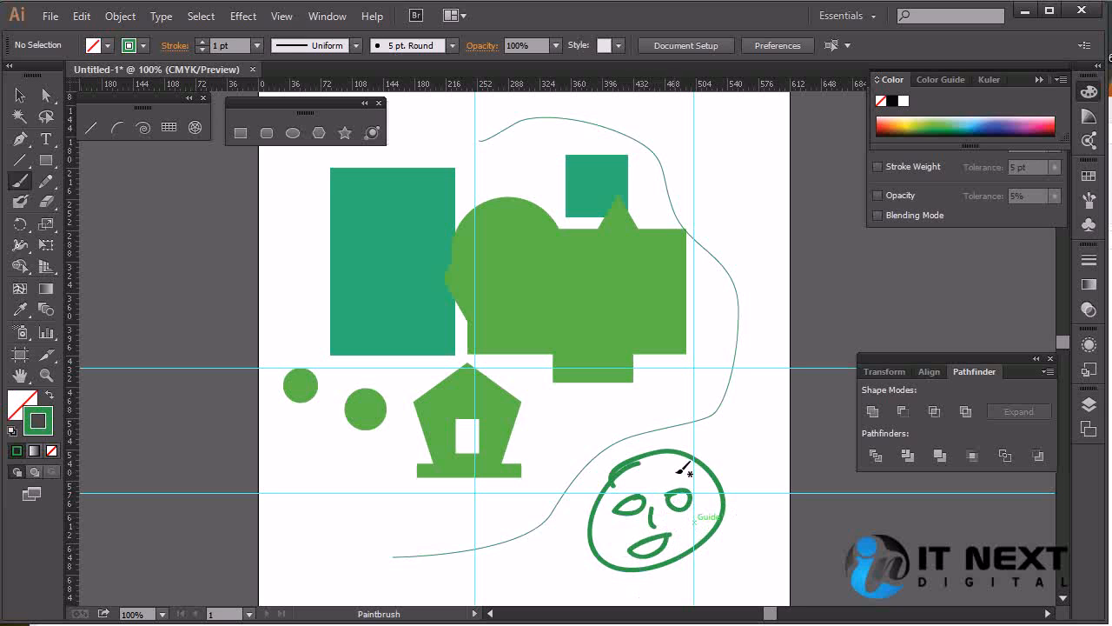
mouse_move(655, 469)
left_mouse_down()
mouse_move(577, 481)
mouse_move(646, 430)
mouse_move(716, 423)
mouse_move(758, 433)
mouse_move(707, 463)
mouse_move(596, 476)
mouse_move(752, 440)
mouse_move(715, 433)
mouse_move(592, 454)
mouse_move(654, 460)
mouse_move(705, 448)
left_mouse_up()
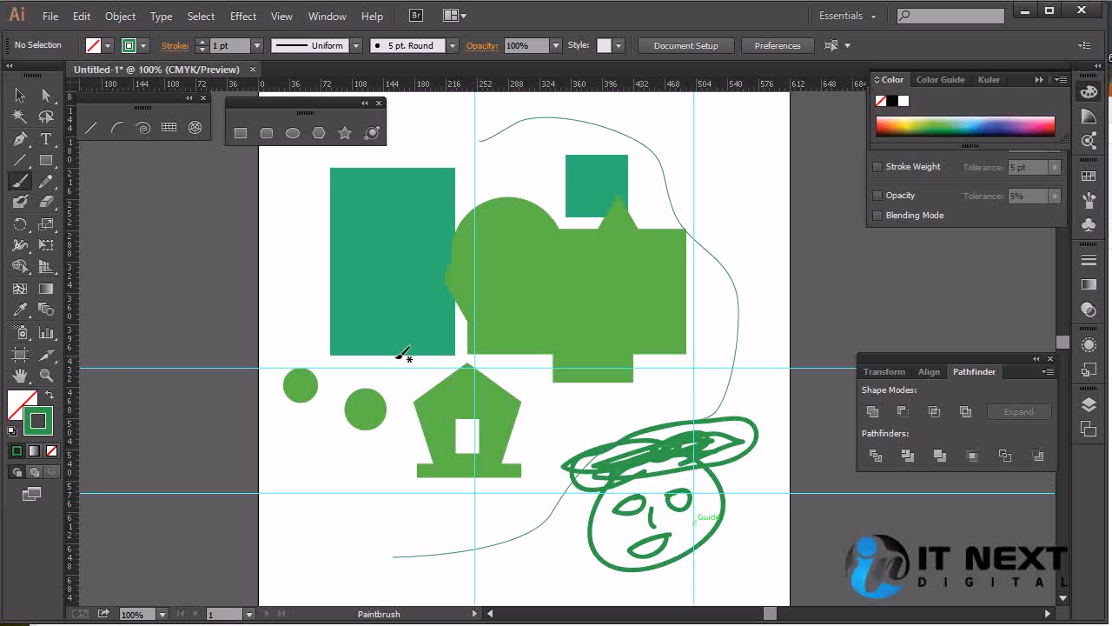
Draw a closed rounded shape below the two small circles with the Pen tool
left_click(20, 139)
left_click_drag(294, 514, 277, 553)
left_click_drag(313, 587, 371, 591)
left_click_drag(413, 517, 387, 492)
left_click_drag(331, 465, 286, 486)
left_click(294, 514)
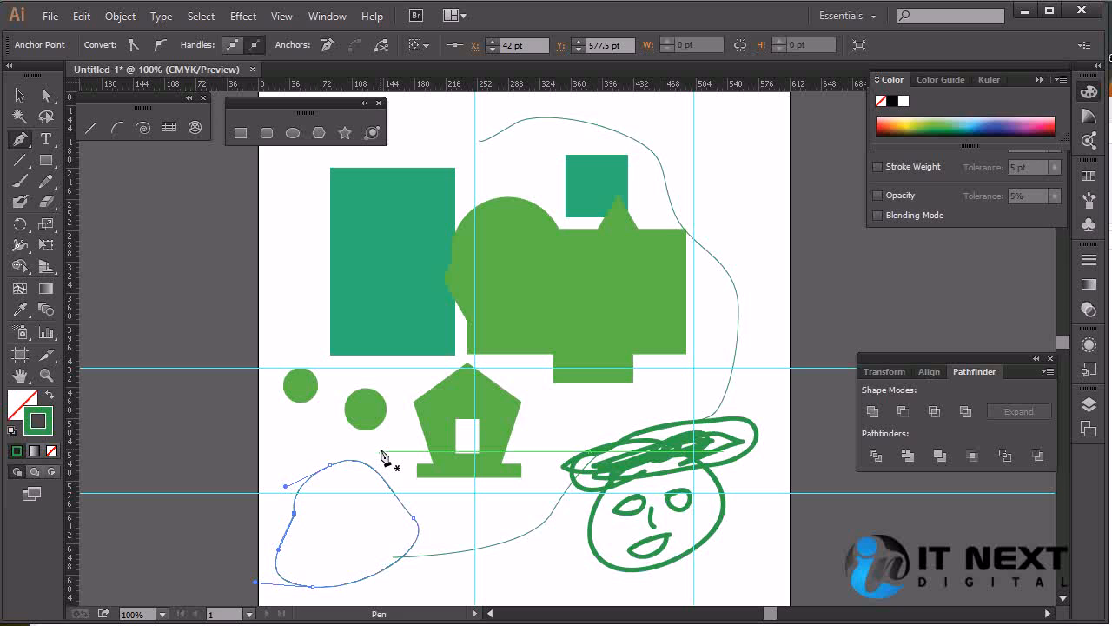
Set the stroke weight of the closed pen shape to 4 pt
left_click(19, 95)
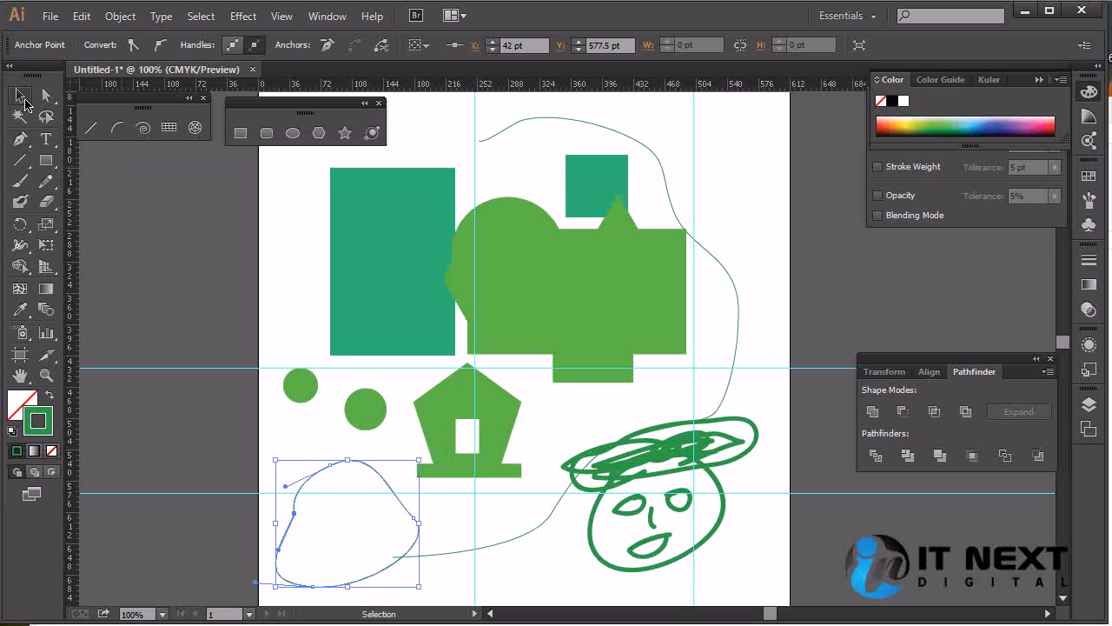
left_click(496, 541)
left_click(417, 530)
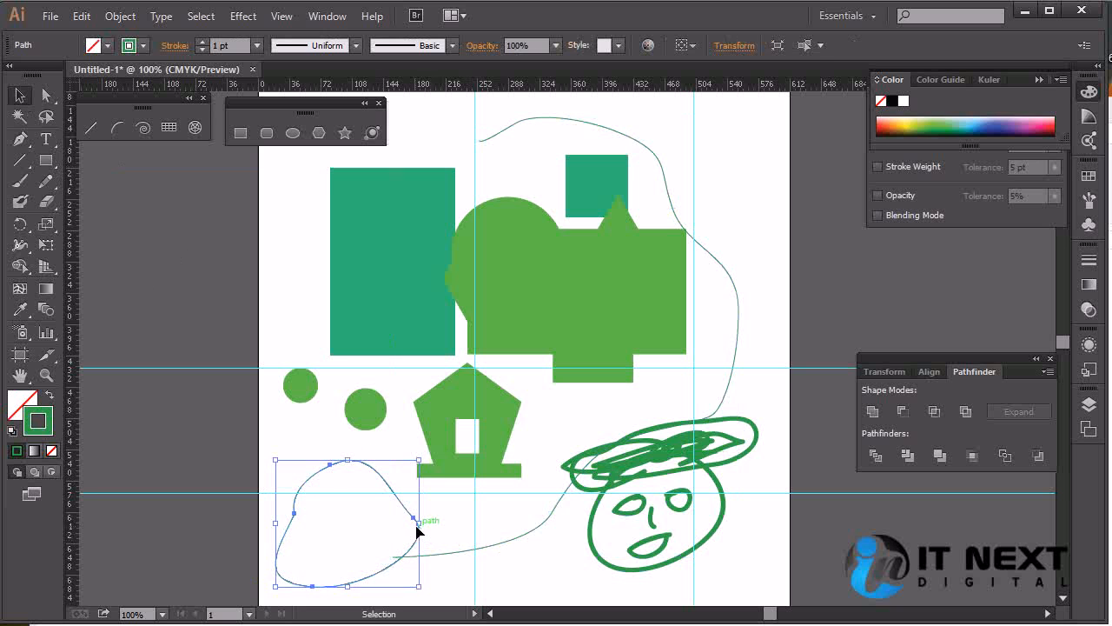
left_click(257, 46)
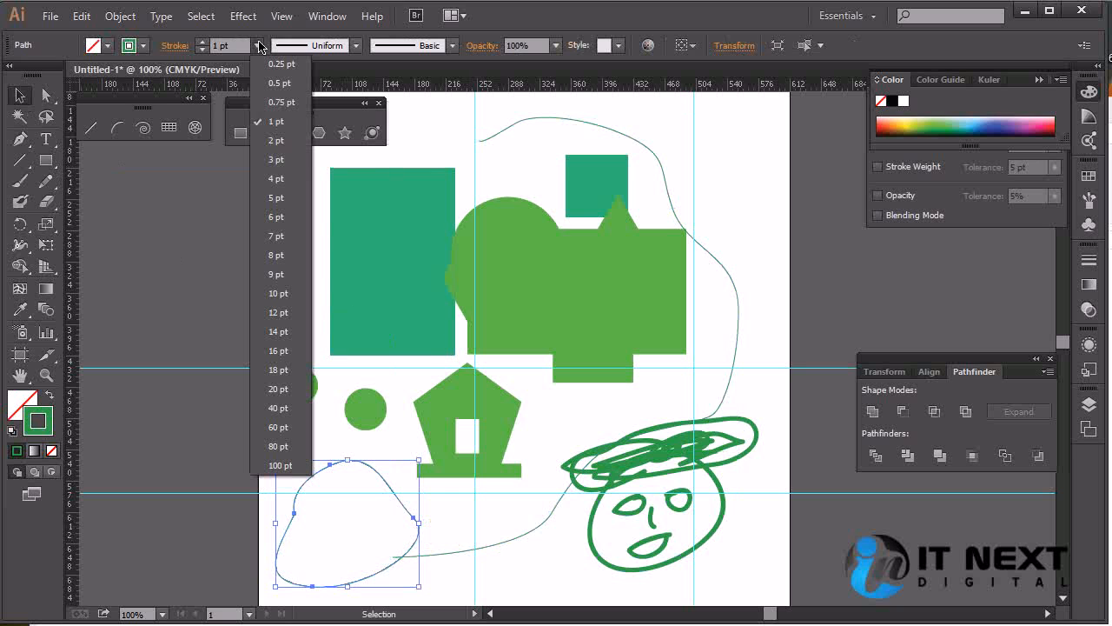
left_click(278, 178)
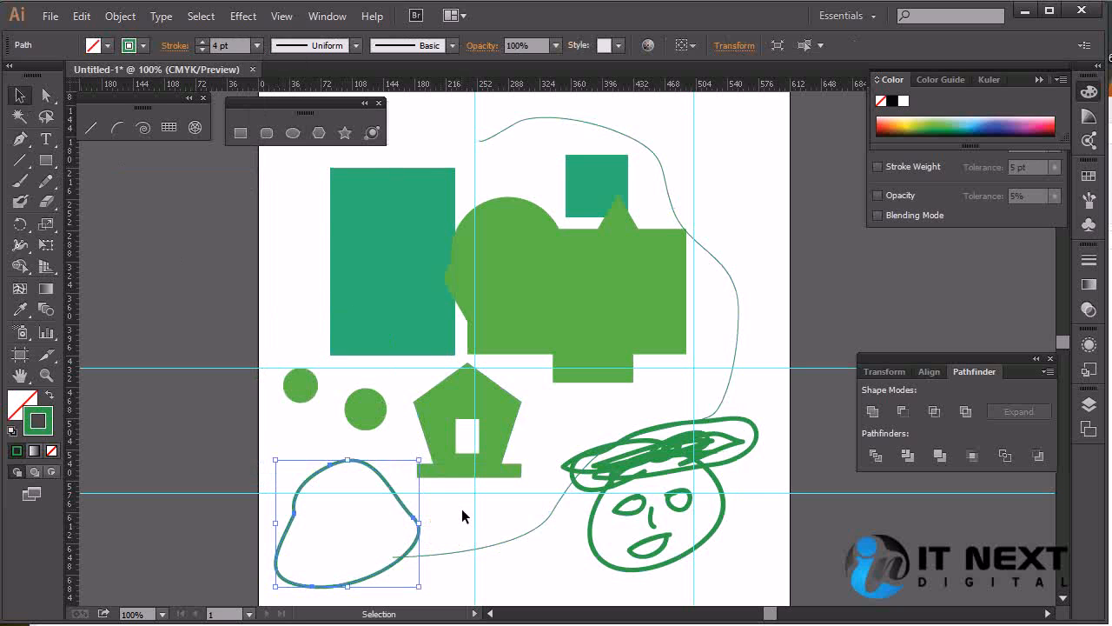
Delete the closed pen shape below the two small circles
left_click(432, 523)
left_click(420, 525)
key("Delete")
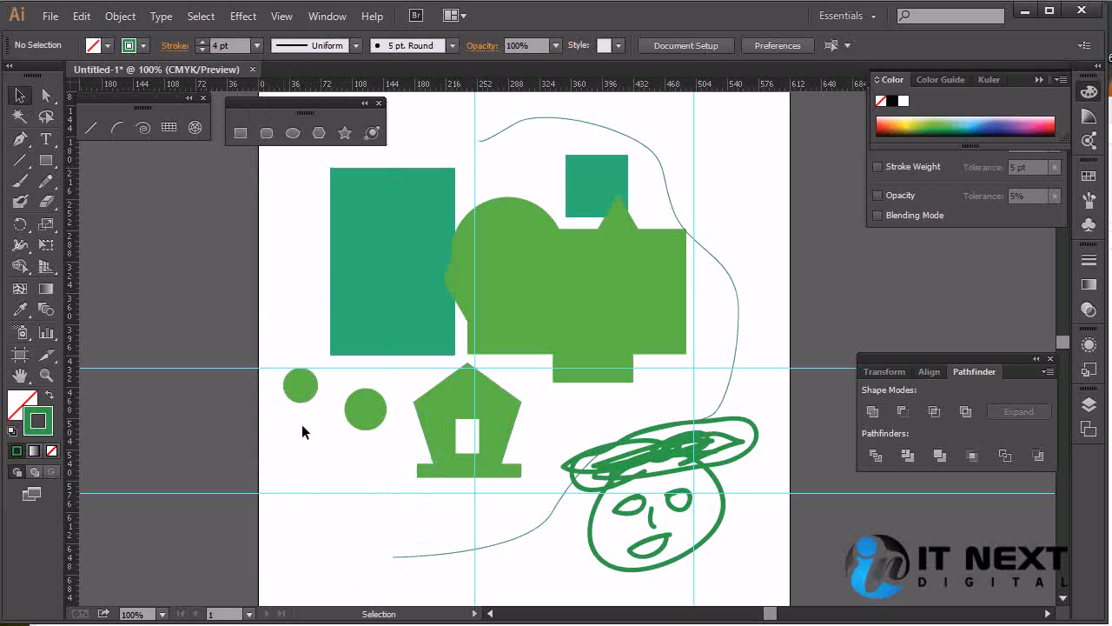
Inspect the Paintbrush tool's tolerance and stroke options, and leave them without applying changes
double_click(22, 182)
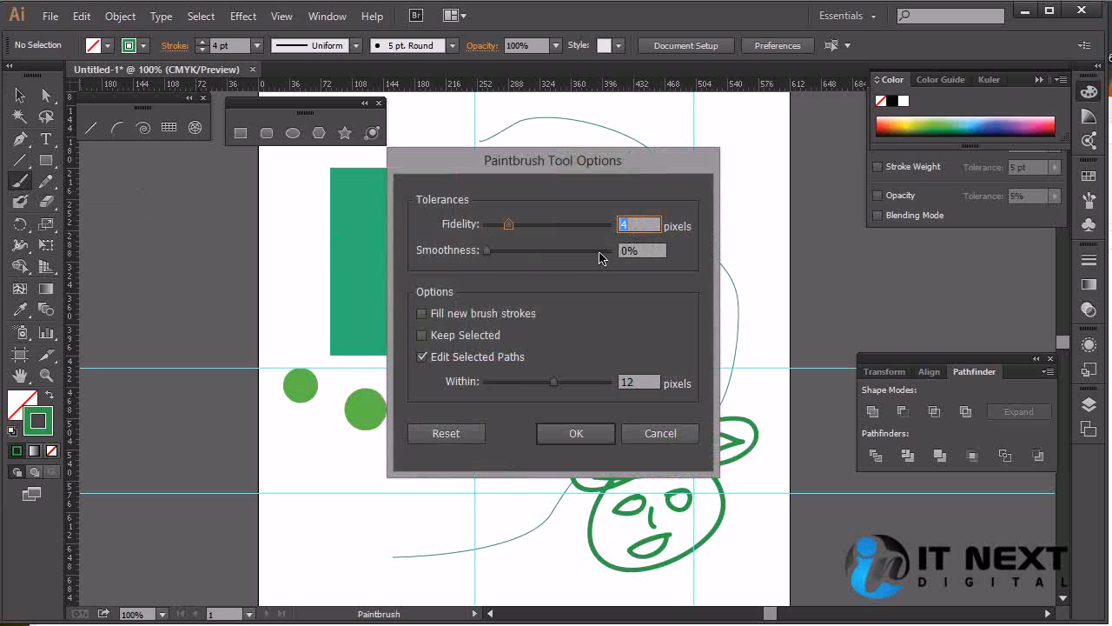
left_click(660, 432)
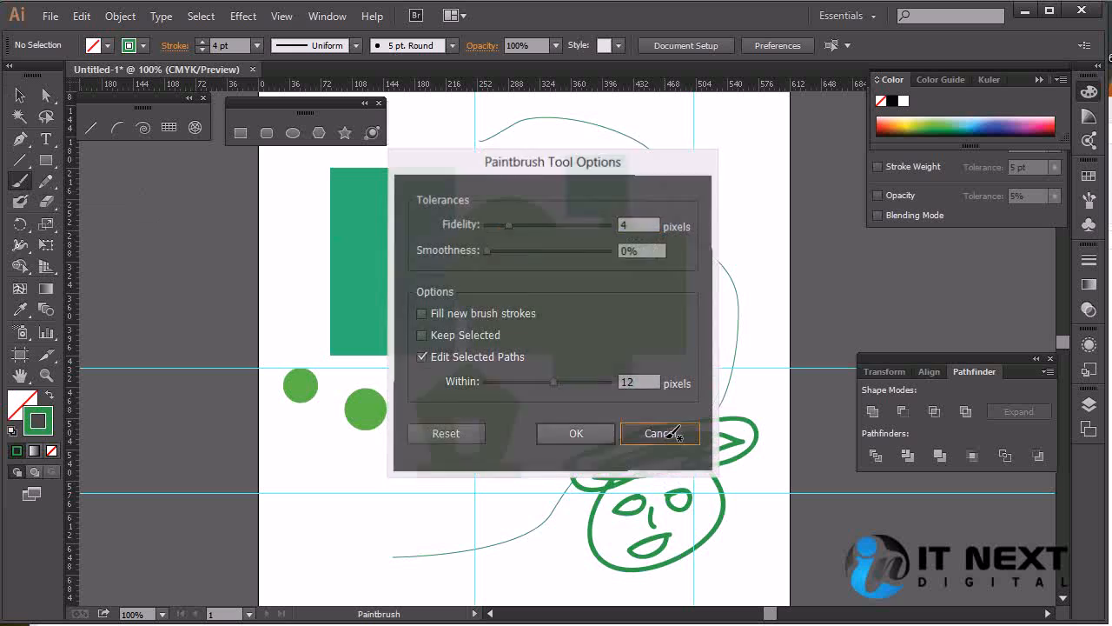
Create a new single-artboard Letter document, 612 by 792 pt, with the Print profile and CMYK color mode
left_click_drag(641, 223, 616, 309)
left_click(51, 16)
left_click(78, 33)
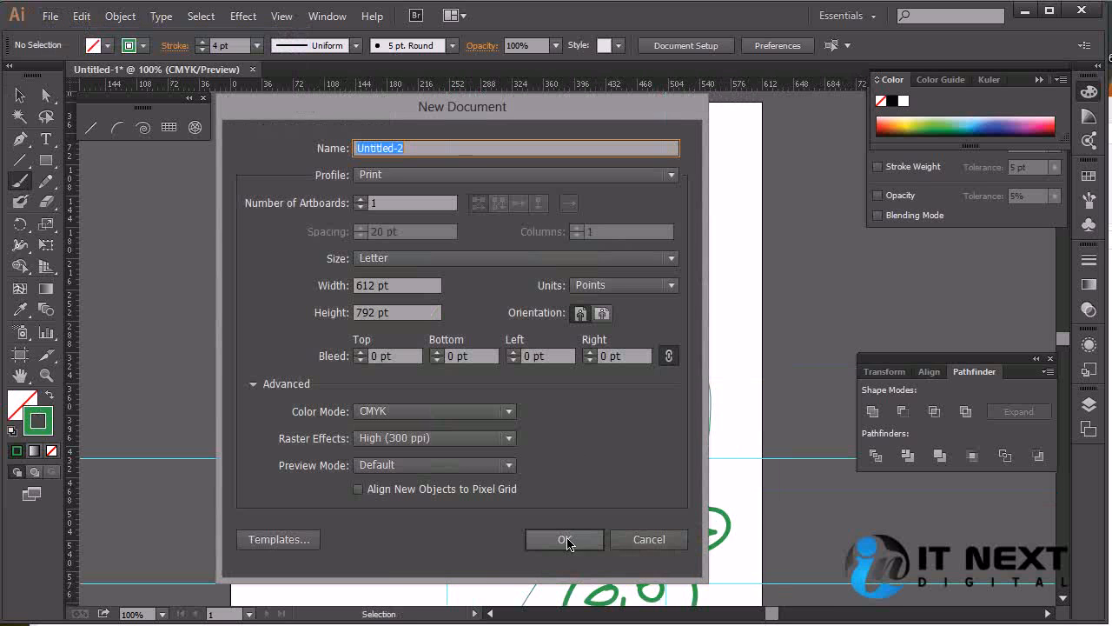
left_click(565, 540)
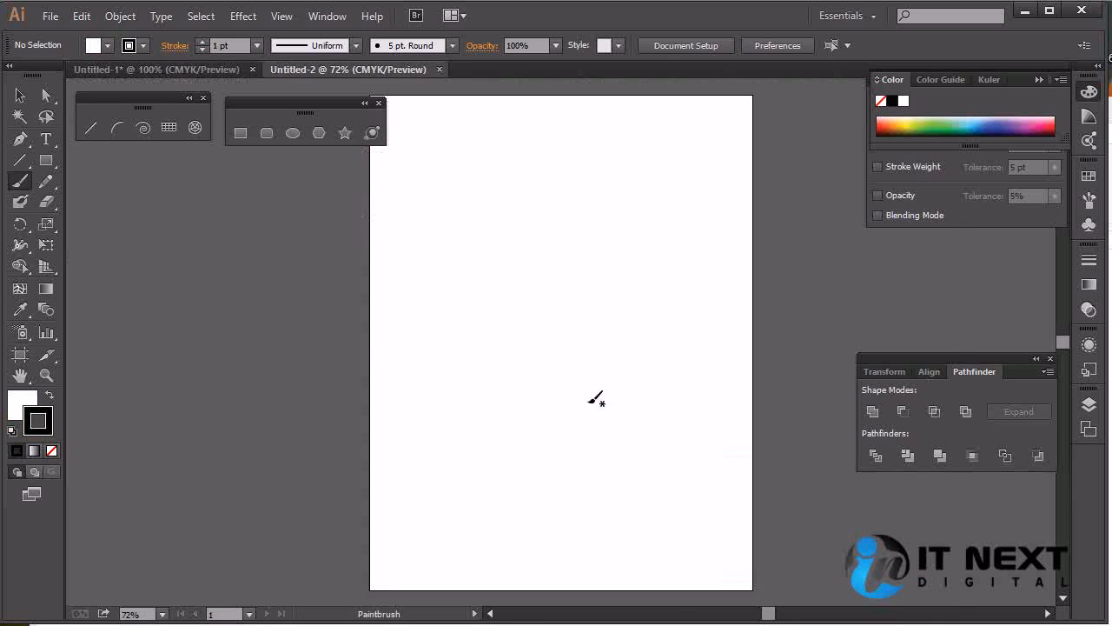
Paint a wavy freehand stroke across the new artboard with the Paintbrush
key("ctrl+equal")
key("ctrl+equal")
key("ctrl+equal")
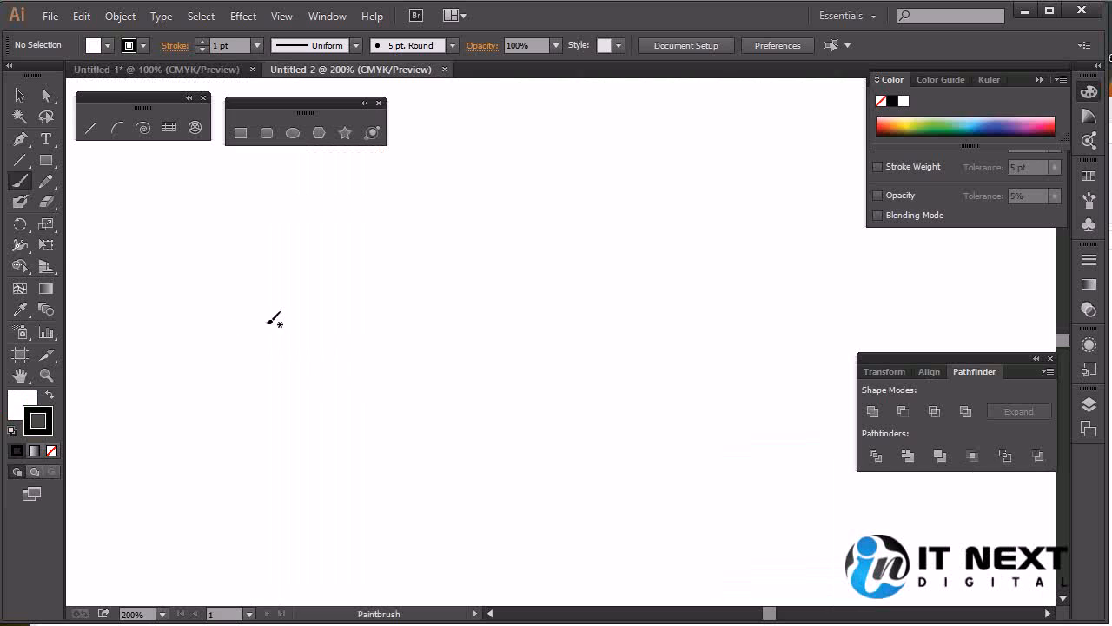
mouse_move(154, 302)
left_mouse_down()
mouse_move(338, 294)
mouse_move(405, 251)
mouse_move(552, 265)
mouse_move(699, 238)
mouse_move(791, 205)
left_mouse_up()
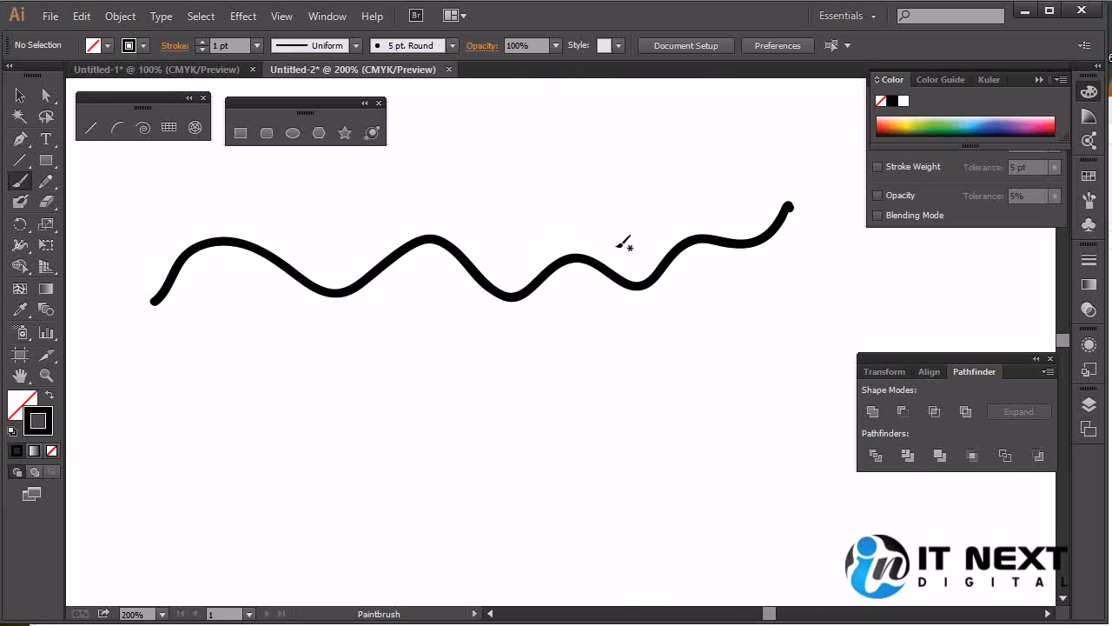
Try stroke weights of 0.75, 0.25, 3, 6 and 2 pt on the wavy brush stroke, and finish with 1 pt
left_click(383, 261, "ctrl")
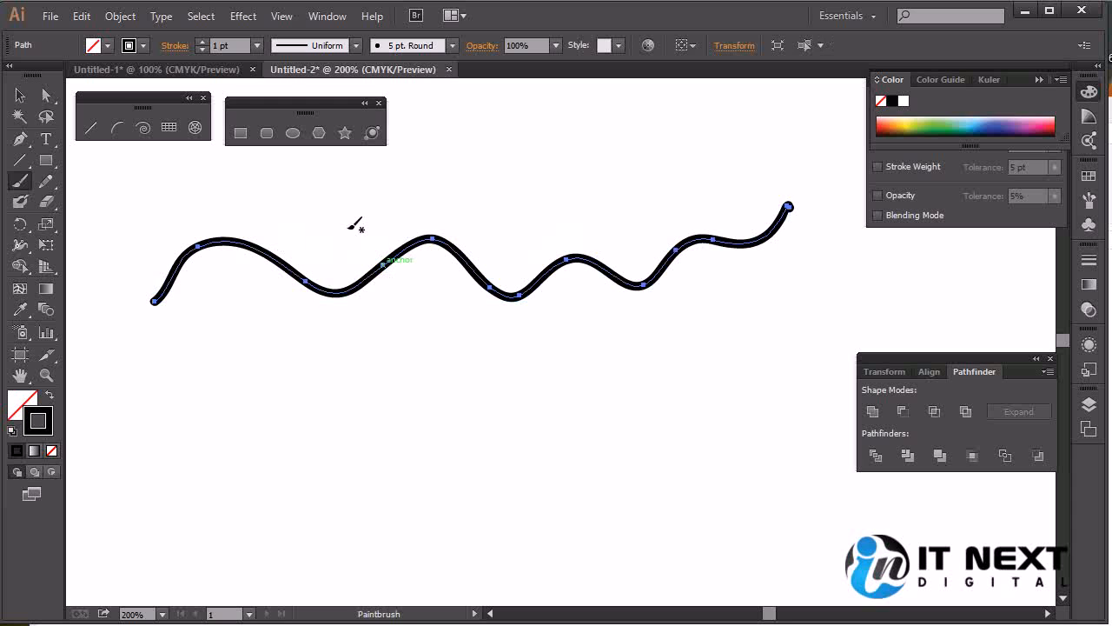
left_click(256, 45)
left_click(280, 103)
left_click(256, 45)
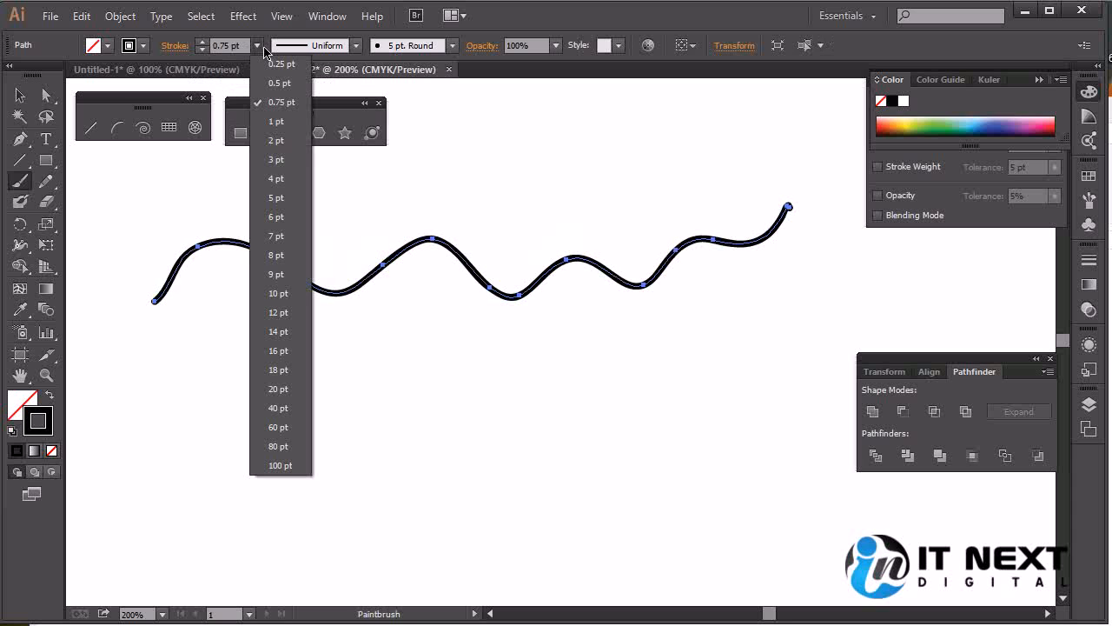
left_click(280, 63)
left_click(256, 45)
left_click(276, 159)
left_click(257, 45)
left_click(277, 216)
left_click(256, 45)
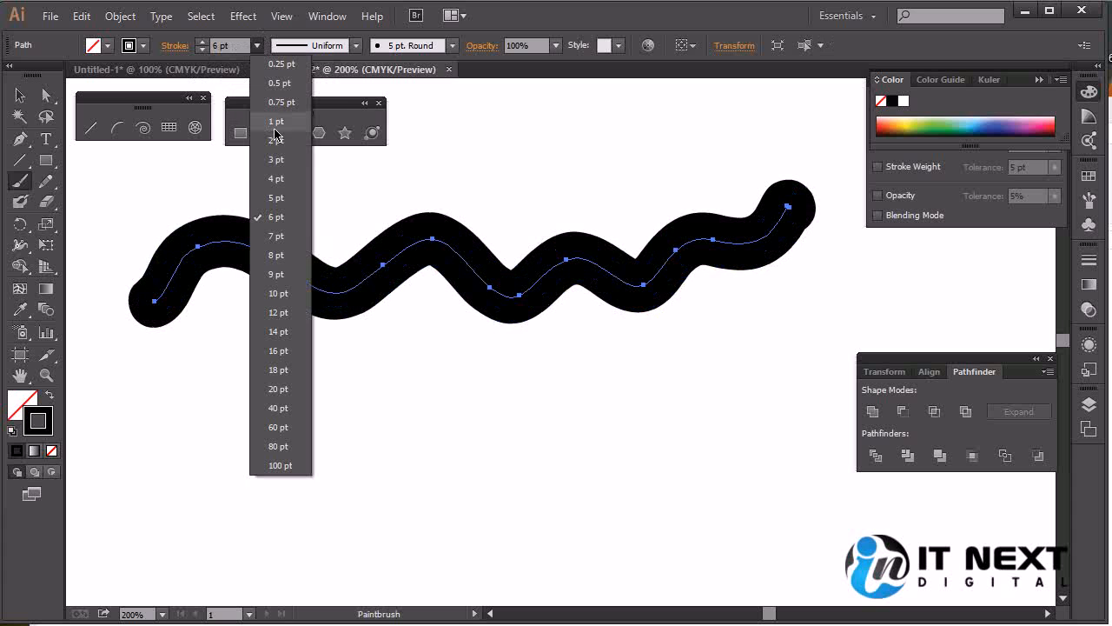
left_click(275, 140)
left_click(257, 45)
left_click(276, 121)
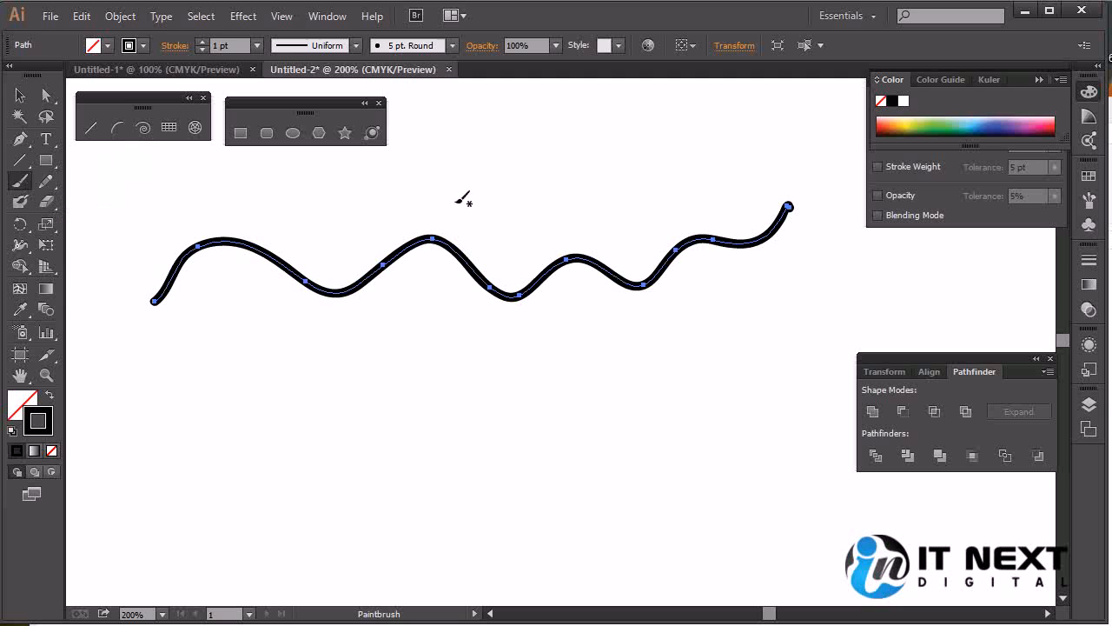
Try lowering the anchor point at the wavy stroke's second crest with Direct Selection, and undo the move
left_click(46, 94)
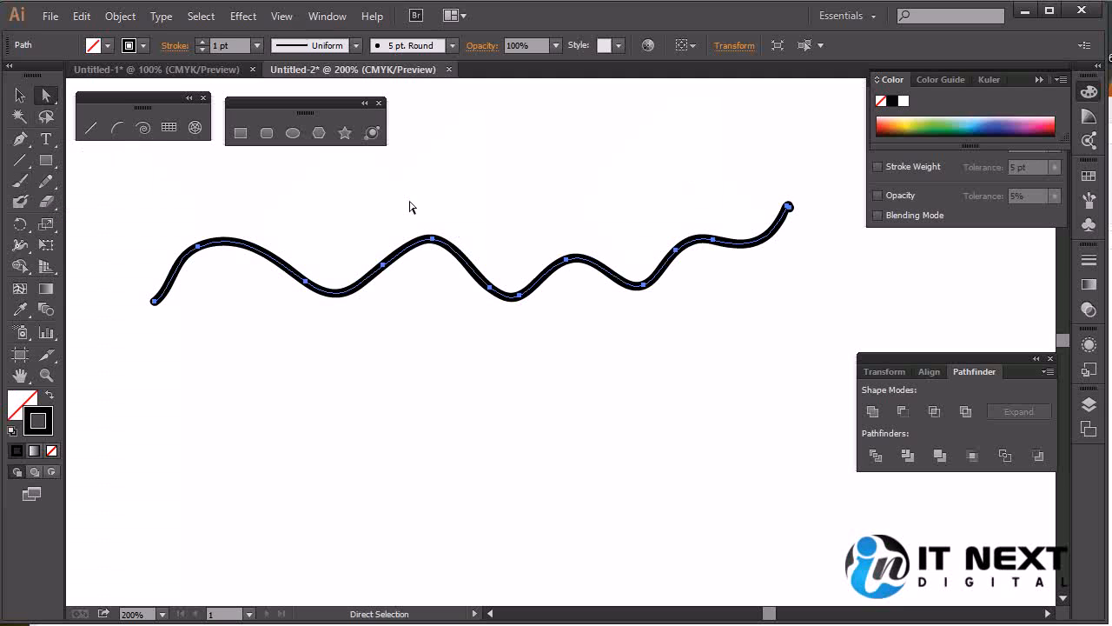
left_click(432, 238)
left_click_drag(435, 243, 438, 289)
key("ctrl+z")
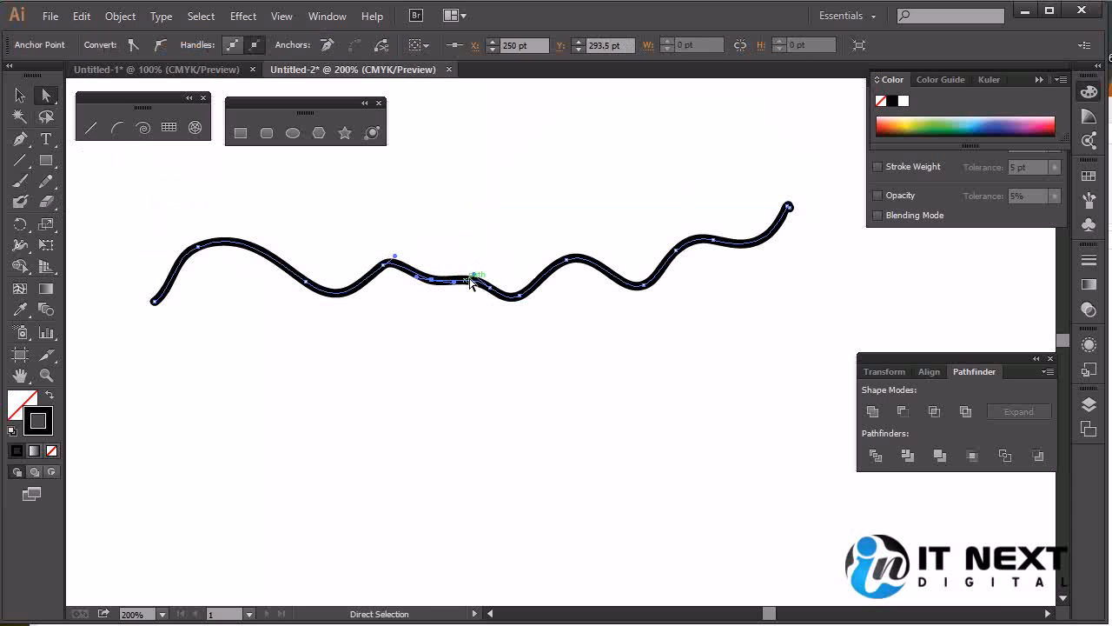
Delete the entire wavy brush stroke from the artboard
key("Delete")
left_click_drag(837, 181, 137, 414)
key("Delete")
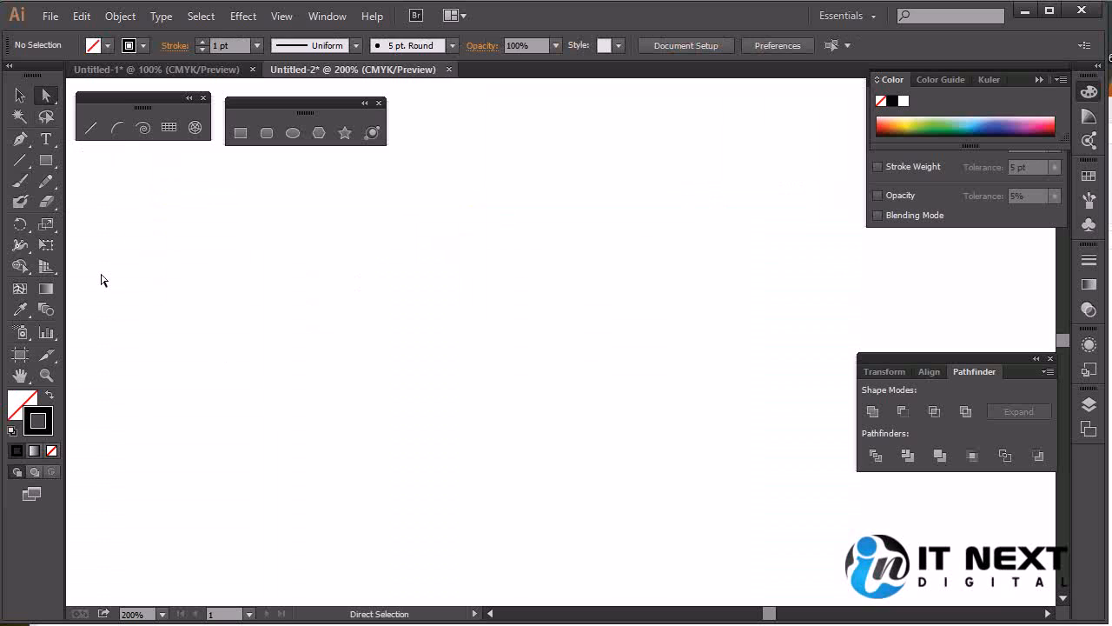
Paint another wavy freehand stroke across the artboard with the Paintbrush and select the anchor point at its second crest
left_click(16, 182)
mouse_move(132, 276)
left_mouse_down()
mouse_move(297, 278)
mouse_move(355, 245)
mouse_move(499, 250)
mouse_move(603, 230)
mouse_move(739, 212)
left_mouse_up()
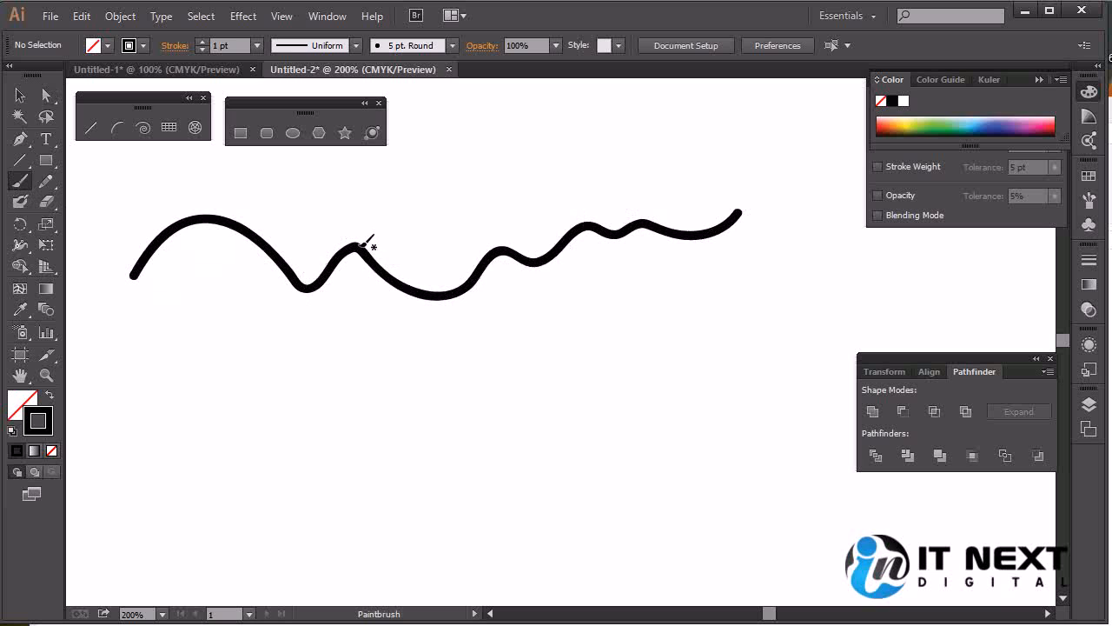
left_click(355, 248, "ctrl")
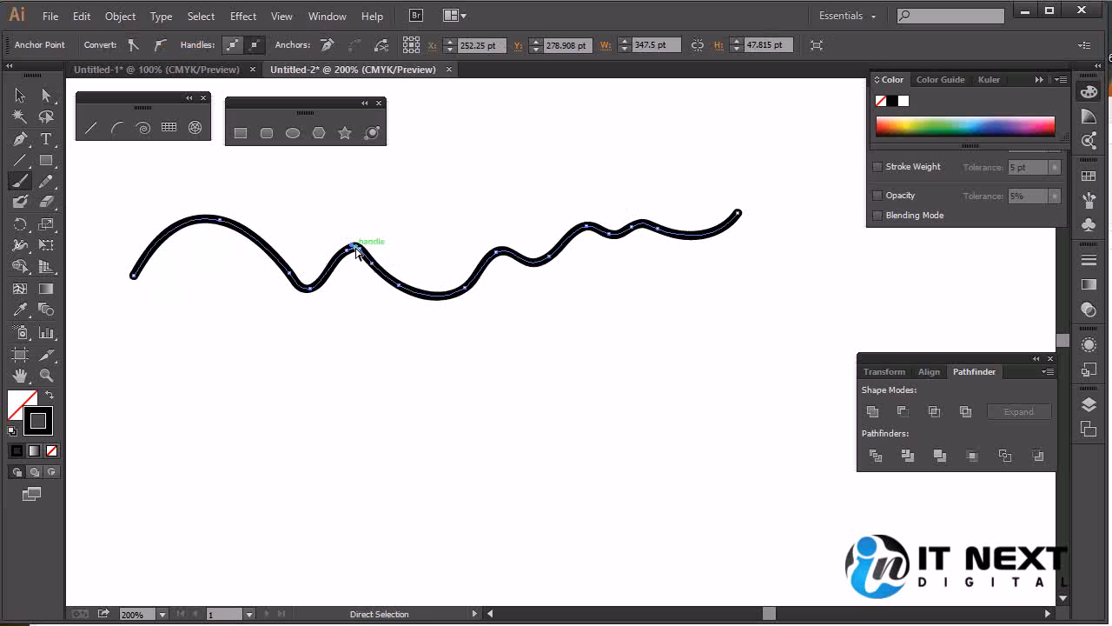
key("ctrl+plus")
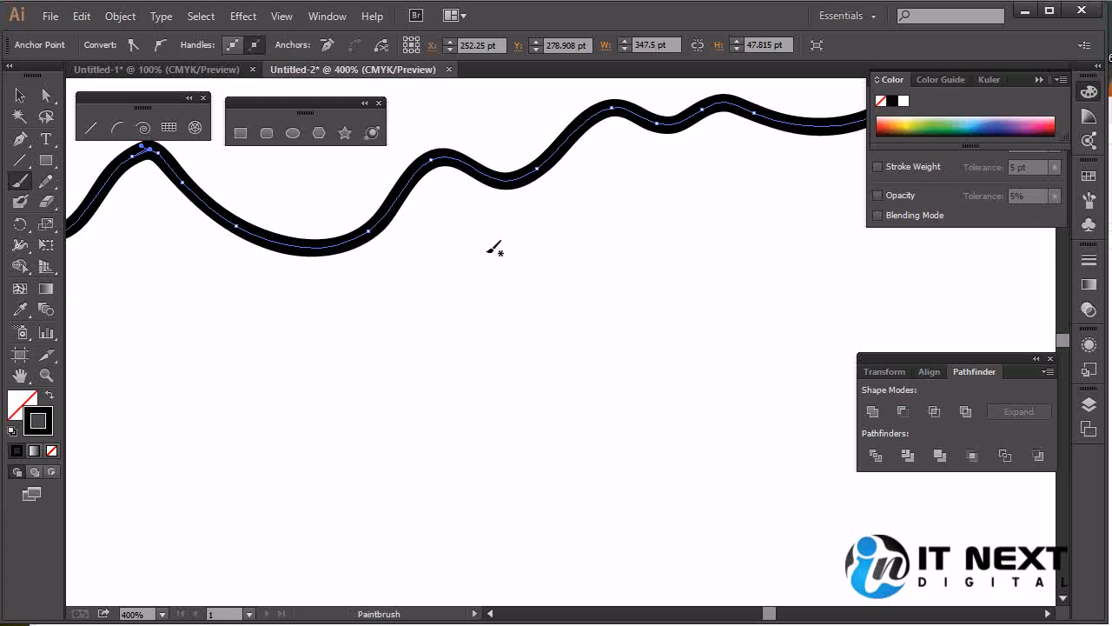
left_click_drag(256, 271, 680, 380)
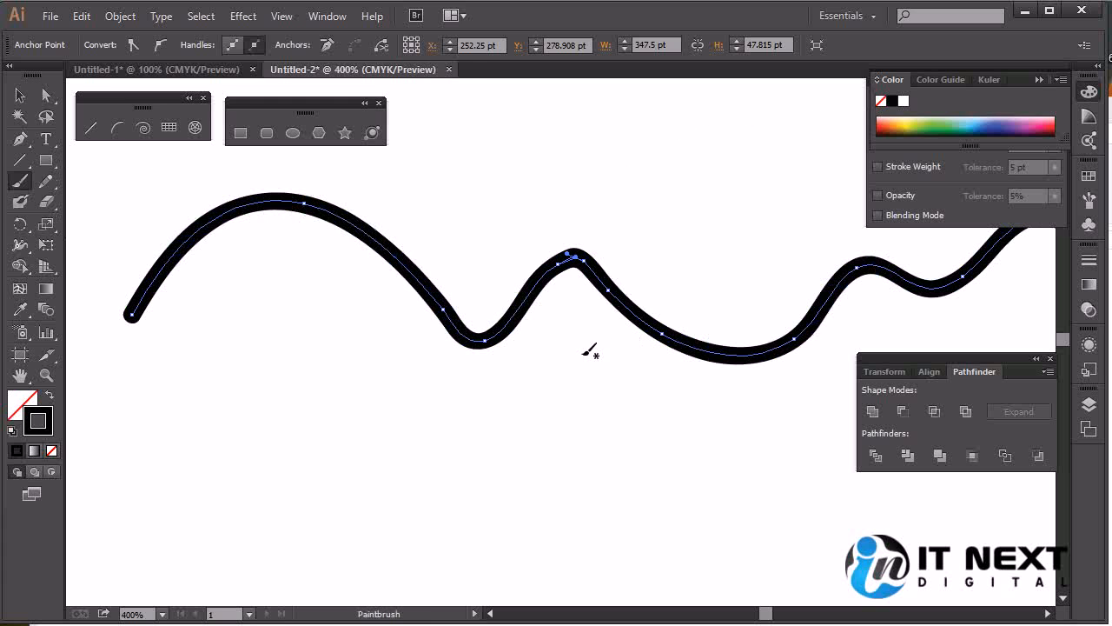
Set the Paintbrush tool's smoothness to 65% in its tolerance options
key("ctrl+minus")
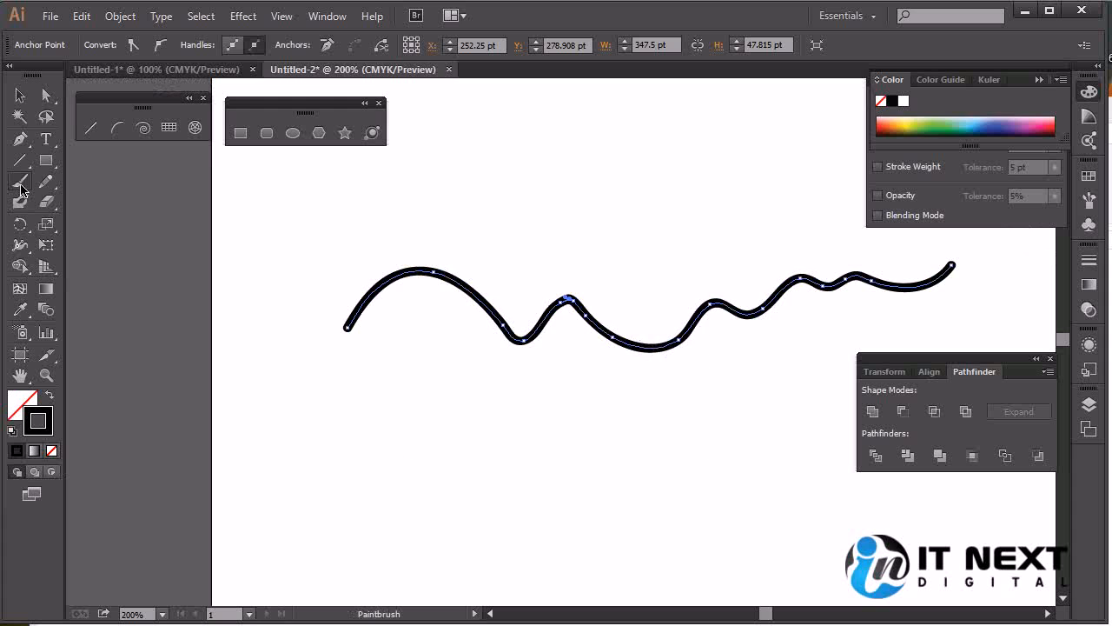
double_click(20, 182)
left_click_drag(489, 252, 566, 252)
left_click(576, 433)
Paint a jagged freehand stroke below the existing wavy one, undo it, and paint a gentler wavy stroke in its place
mouse_move(648, 377)
left_mouse_down()
mouse_move(479, 295)
mouse_move(566, 301)
left_mouse_up()
mouse_move(275, 412)
left_mouse_down()
mouse_move(341, 323)
mouse_move(430, 346)
mouse_move(500, 396)
mouse_move(606, 370)
mouse_move(723, 309)
mouse_move(943, 269)
left_mouse_up()
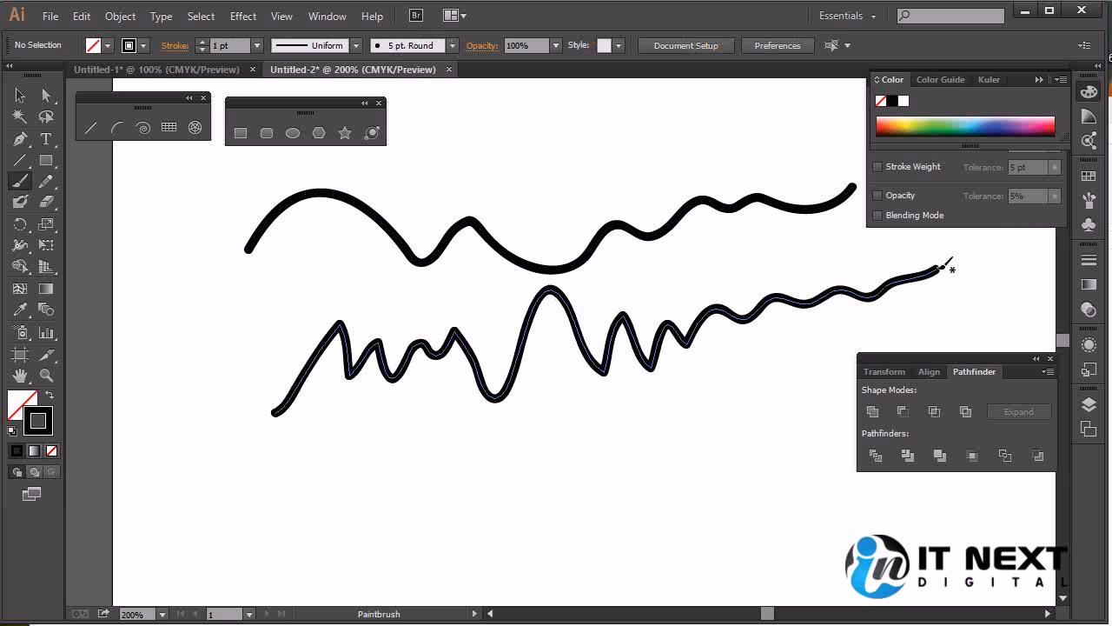
key("ctrl+z")
mouse_move(300, 441)
left_mouse_down()
mouse_move(504, 408)
mouse_move(946, 294)
left_mouse_up()
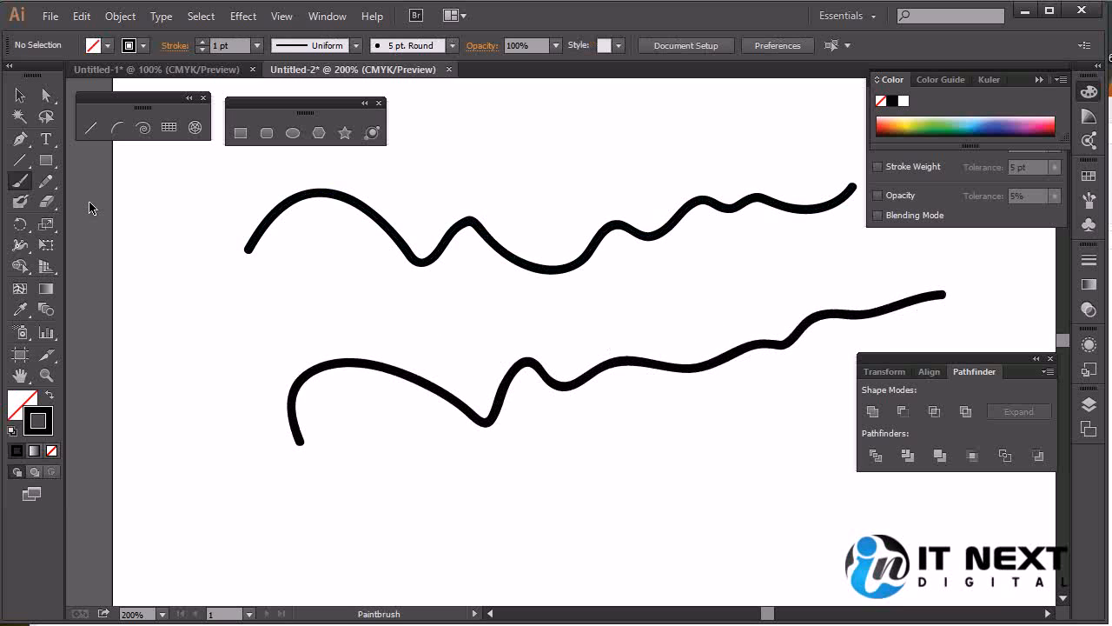
Review the Paintbrush tolerance options without changing them, and examine the anchor points along the lower wavy stroke
double_click(18, 183)
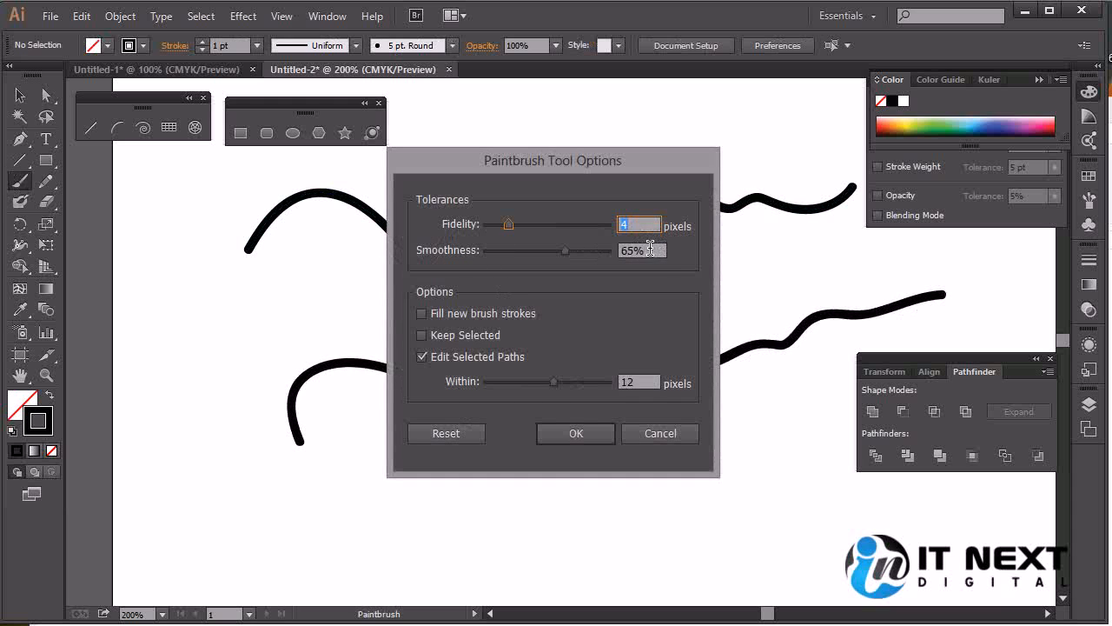
left_click(659, 433)
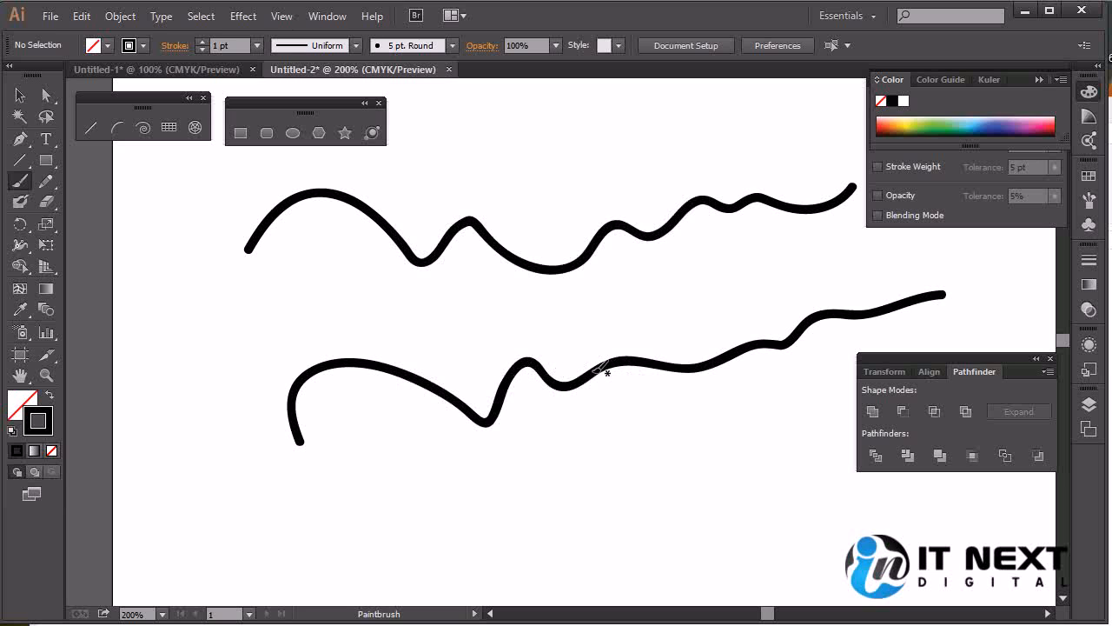
left_click(537, 368, "ctrl")
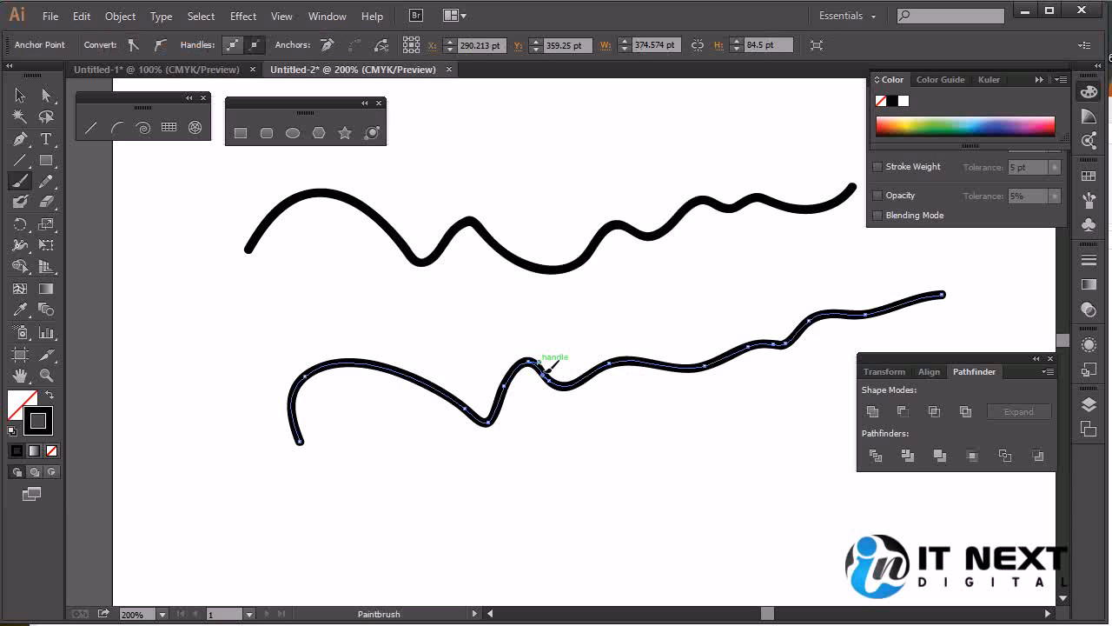
key("ctrl+equal")
key("ctrl+equal")
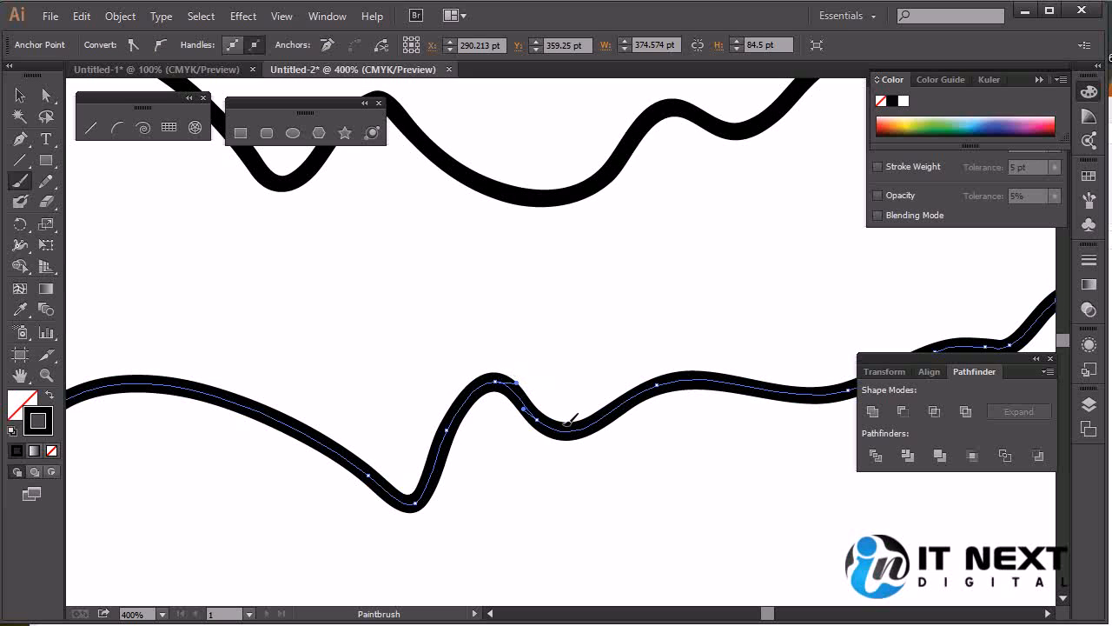
key("ctrl+minus")
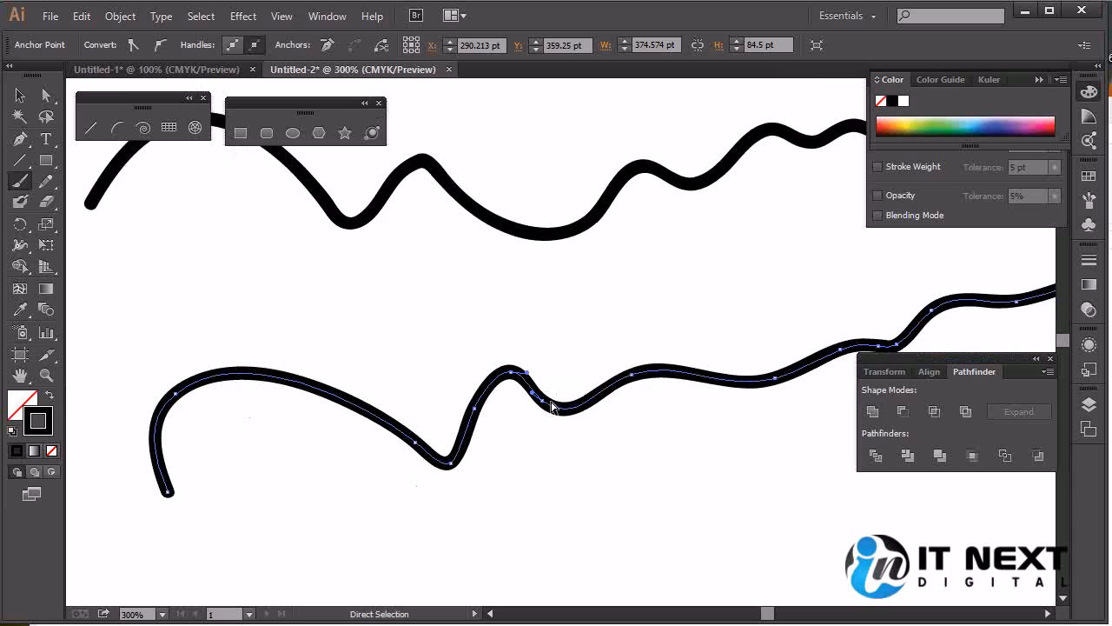
key("ctrl+minus")
key("ctrl+minus")
key("ctrl+minus")
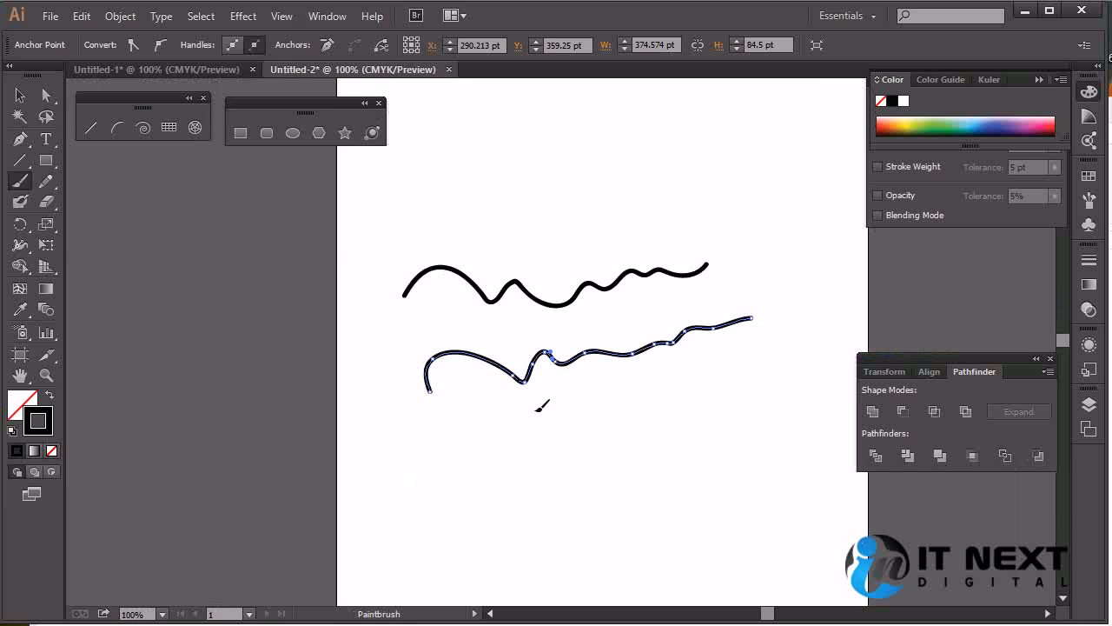
Handwrite the Bengali word "বাংলাদেশ" with the Paintbrush in the empty area above the two wavy strokes
scroll(538, 348, "up", 5)
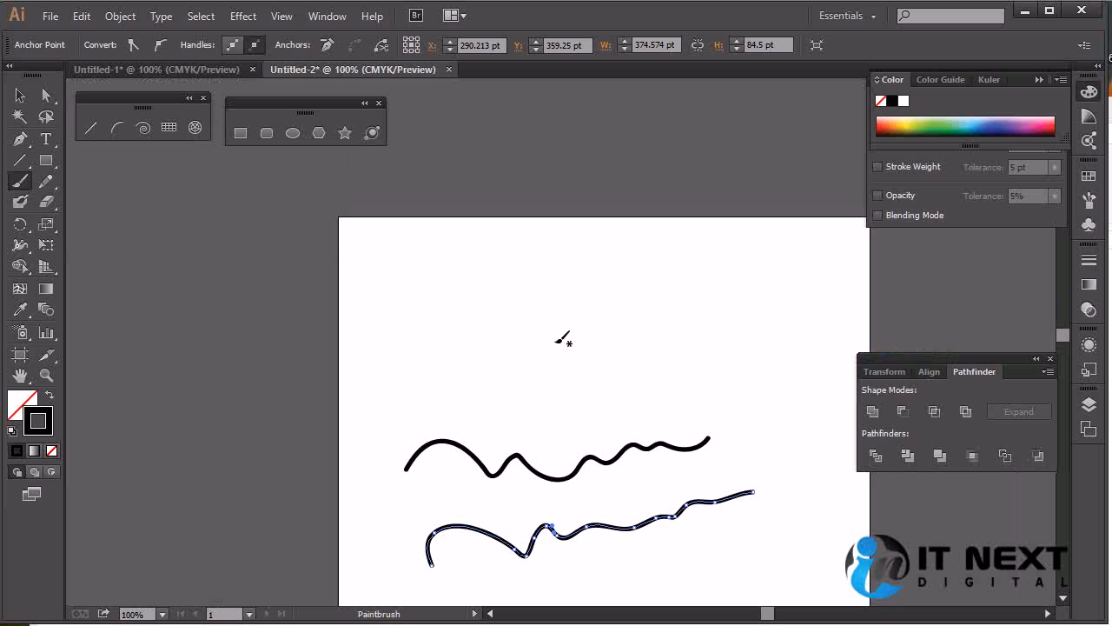
key("space")
mouse_move(536, 325)
left_mouse_down()
mouse_move(460, 343)
mouse_move(532, 333)
left_mouse_up()
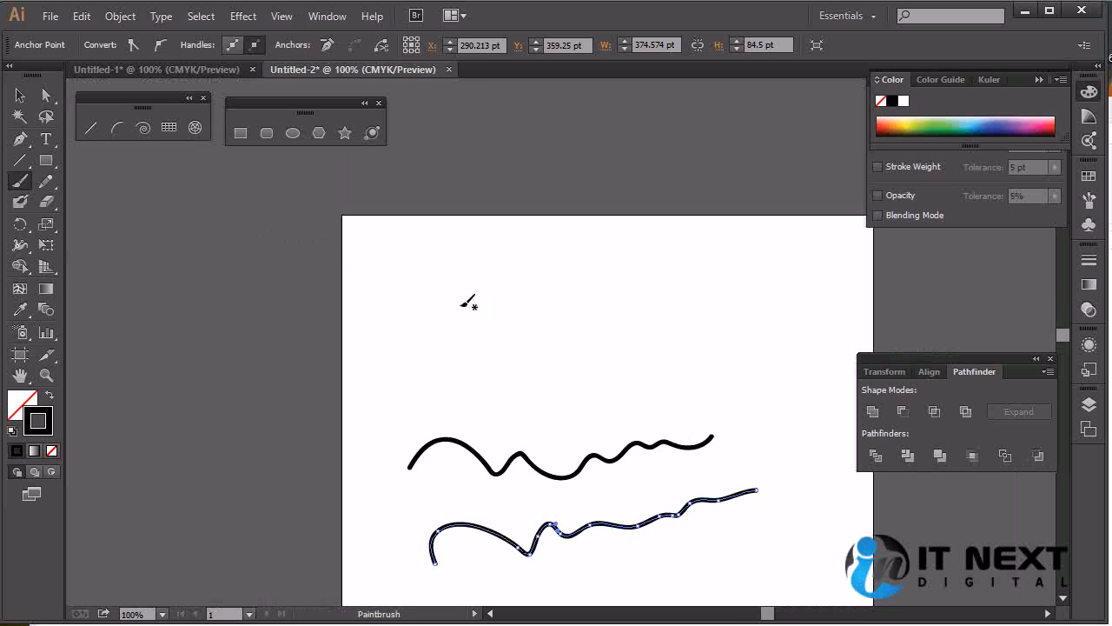
mouse_move(415, 310)
left_mouse_down()
mouse_move(469, 307)
mouse_move(425, 338)
mouse_move(469, 342)
mouse_move(478, 311)
mouse_move(503, 340)
mouse_move(491, 307)
mouse_move(520, 295)
mouse_move(543, 354)
left_mouse_up()
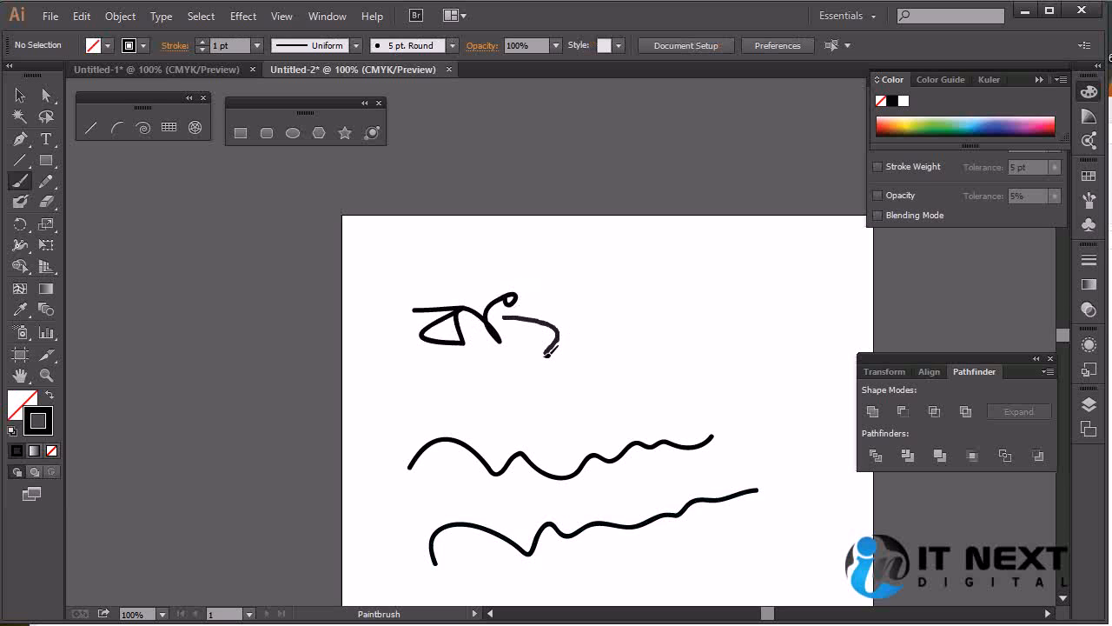
mouse_move(557, 315)
left_mouse_down()
mouse_move(605, 325)
mouse_move(582, 276)
mouse_move(605, 277)
mouse_move(626, 335)
left_mouse_up()
mouse_move(622, 285)
left_mouse_down()
mouse_move(637, 283)
mouse_move(670, 385)
mouse_move(666, 319)
mouse_move(697, 340)
left_mouse_up()
mouse_move(678, 299)
left_mouse_down()
mouse_move(718, 309)
mouse_move(728, 266)
mouse_move(776, 358)
left_mouse_up()
left_click_drag(745, 286, 787, 258)
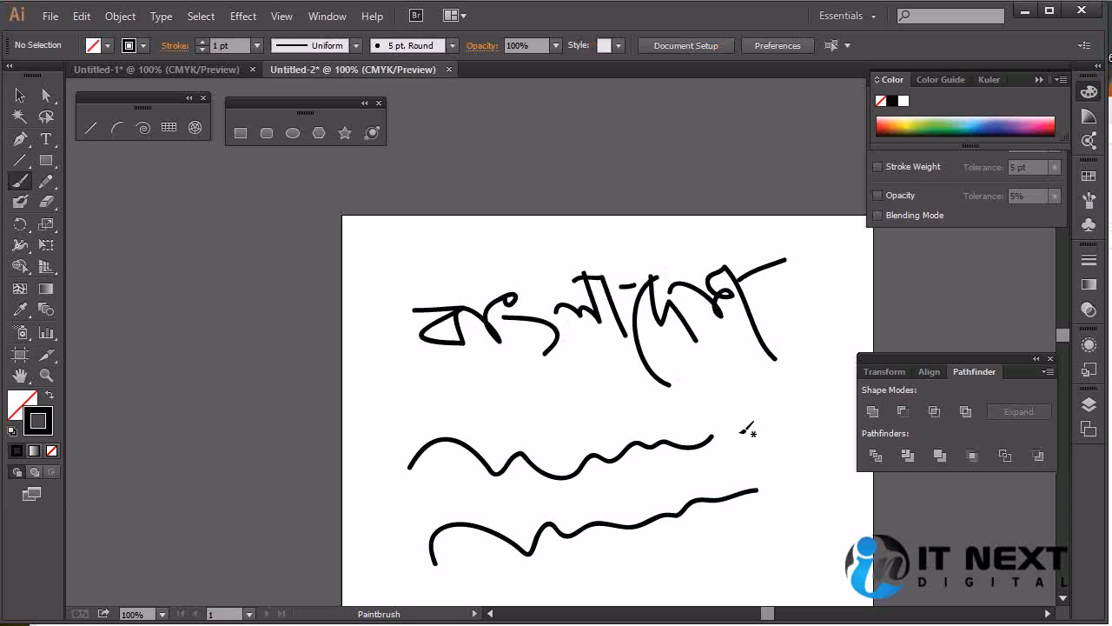
key("space")
left_click_drag(643, 446, 604, 331)
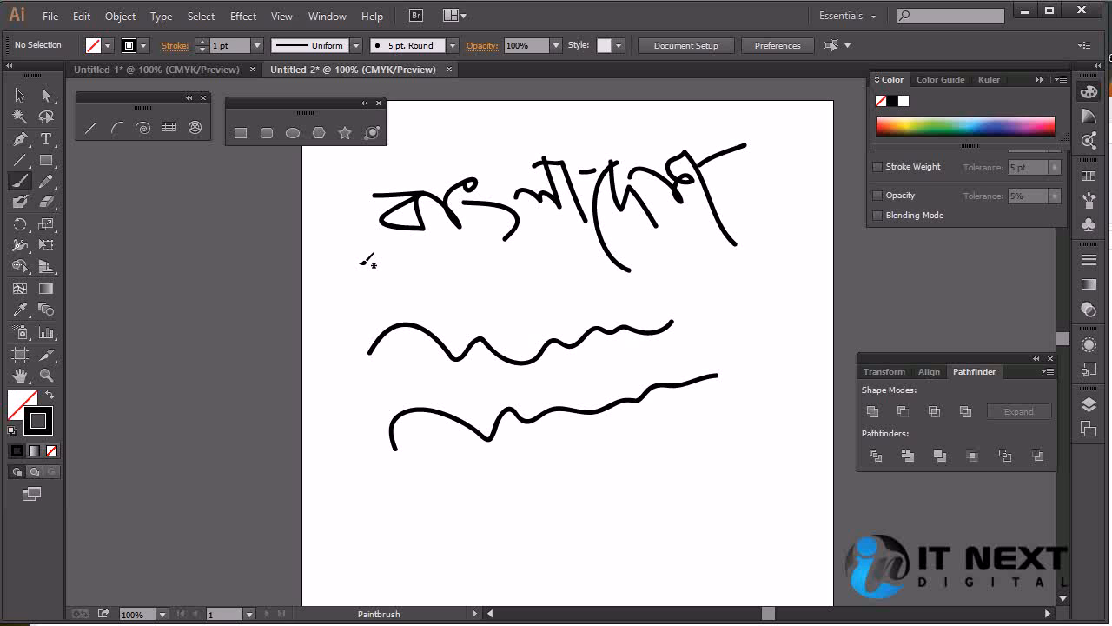
key("alt+Tab")
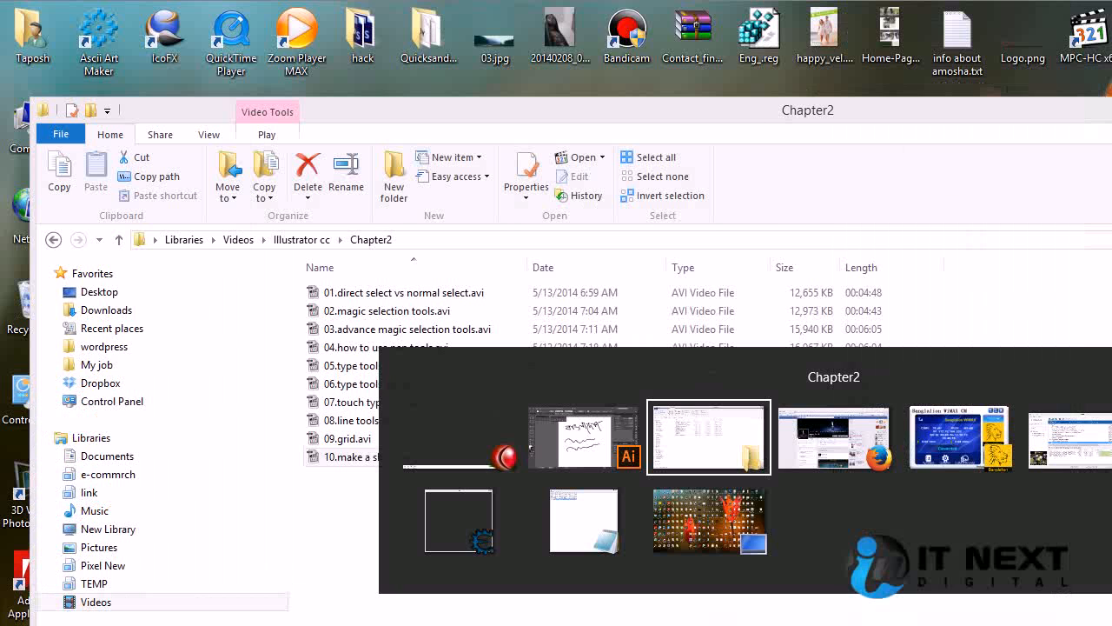
key("alt+Tab")
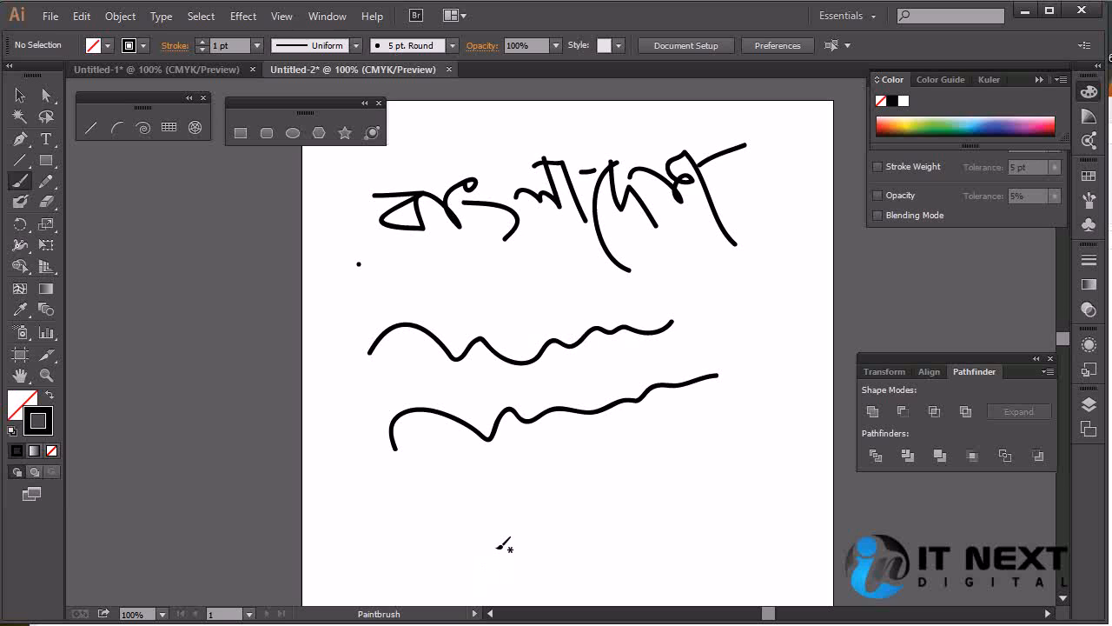
Handwrite "বাংলাদেশ" again with the Paintbrush, slanting upward across the end of the lower wavy stroke
mouse_move(467, 509)
left_mouse_down()
mouse_move(499, 492)
mouse_move(496, 522)
mouse_move(496, 501)
mouse_move(519, 512)
mouse_move(528, 476)
left_mouse_up()
mouse_move(547, 506)
left_mouse_down()
mouse_move(554, 491)
mouse_move(584, 489)
mouse_move(584, 459)
mouse_move(615, 424)
mouse_move(676, 463)
left_mouse_up()
mouse_move(635, 415)
left_mouse_down()
mouse_move(672, 416)
mouse_move(698, 382)
mouse_move(741, 407)
mouse_move(770, 345)
left_mouse_up()
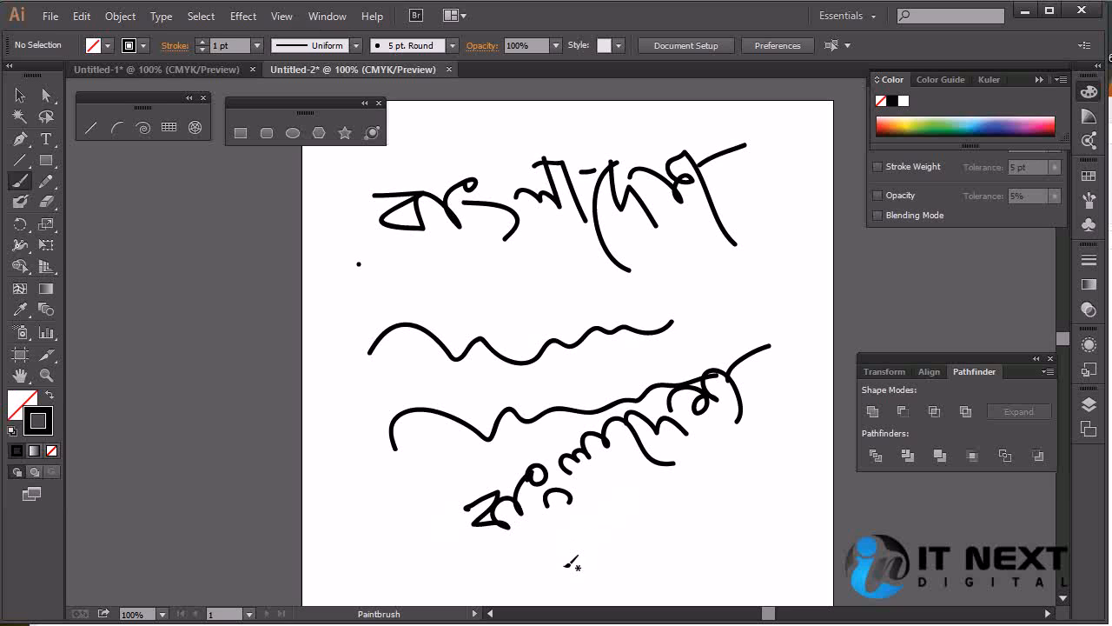
Handwrite the slanted Bengali words "আমার সোনার বাংলা" with their dots beneath the second "বাংলাদেশ"
mouse_move(578, 544)
left_mouse_down()
mouse_move(567, 557)
mouse_move(619, 537)
mouse_move(624, 517)
mouse_move(668, 489)
mouse_move(698, 495)
mouse_move(677, 474)
mouse_move(749, 501)
left_mouse_up()
left_click(687, 527)
mouse_move(748, 439)
left_mouse_down()
mouse_move(763, 412)
mouse_move(806, 412)
left_mouse_up()
left_click(798, 435)
mouse_move(692, 574)
left_mouse_down()
mouse_move(720, 573)
mouse_move(733, 538)
mouse_move(781, 550)
mouse_move(779, 503)
mouse_move(806, 498)
mouse_move(769, 483)
mouse_move(815, 501)
left_mouse_up()
left_click_drag(797, 472, 815, 456)
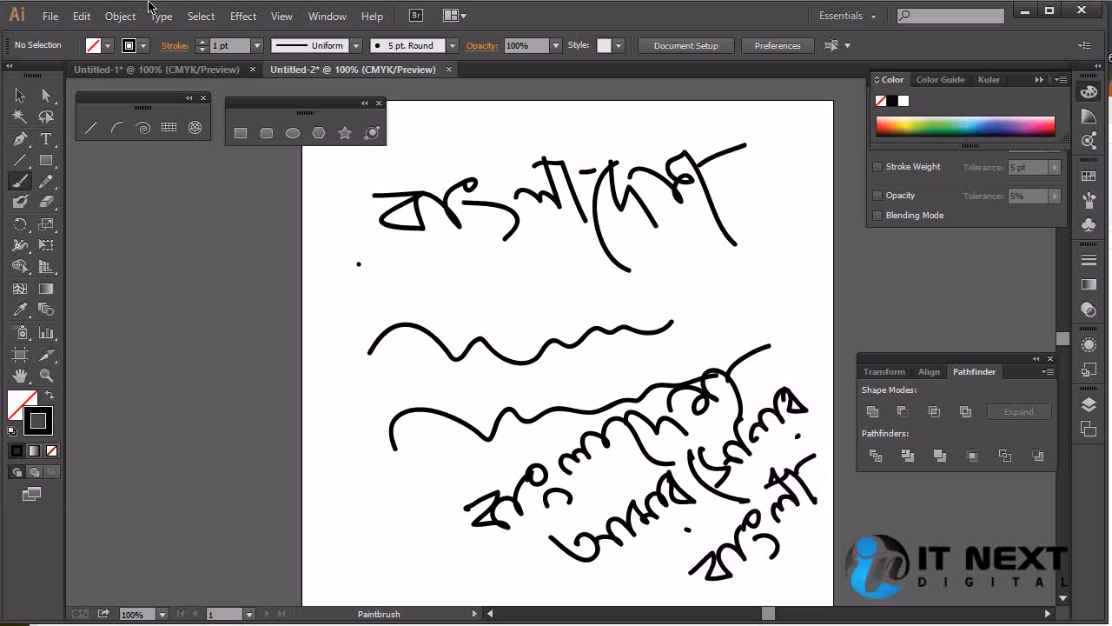
Handwrite the word "আমার" with its dot between the top "বাংলাদেশ" and the upper wavy stroke
scroll(487, 338, "up", 3)
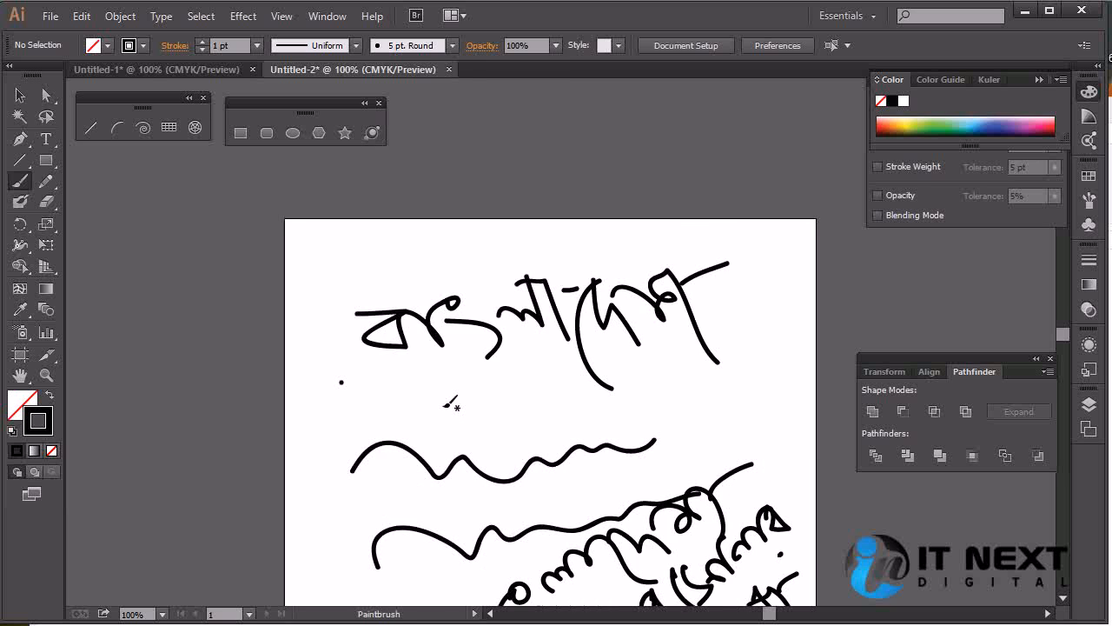
scroll(534, 447, "down", 2)
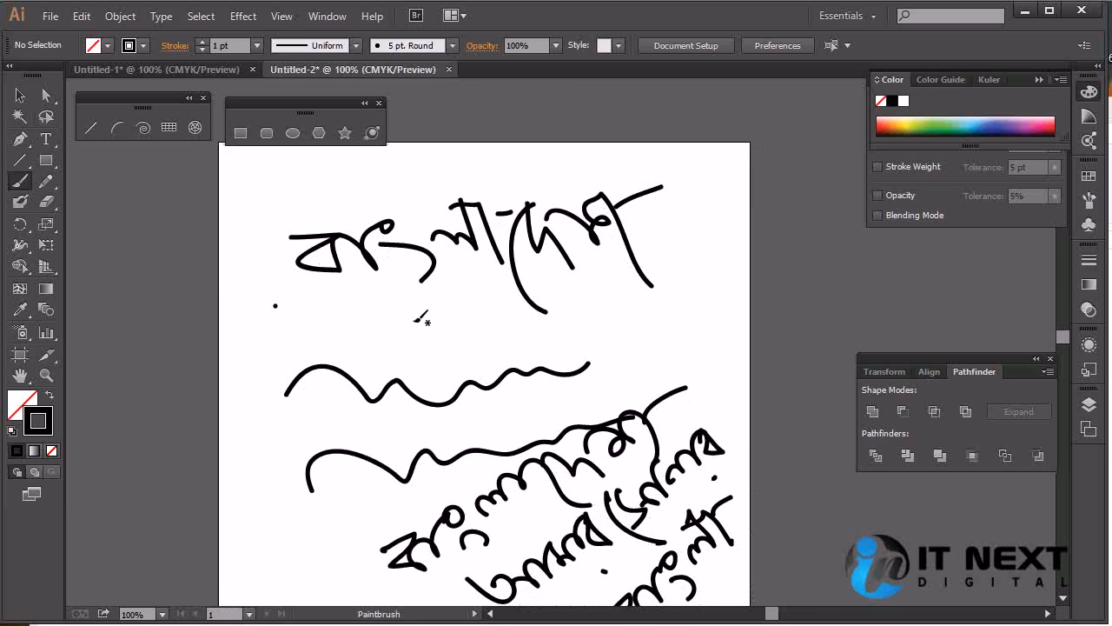
mouse_move(439, 334)
left_mouse_down()
mouse_move(458, 356)
mouse_move(416, 327)
mouse_move(468, 346)
mouse_move(475, 331)
mouse_move(525, 342)
mouse_move(598, 302)
left_mouse_up()
left_click(604, 326)
key("space")
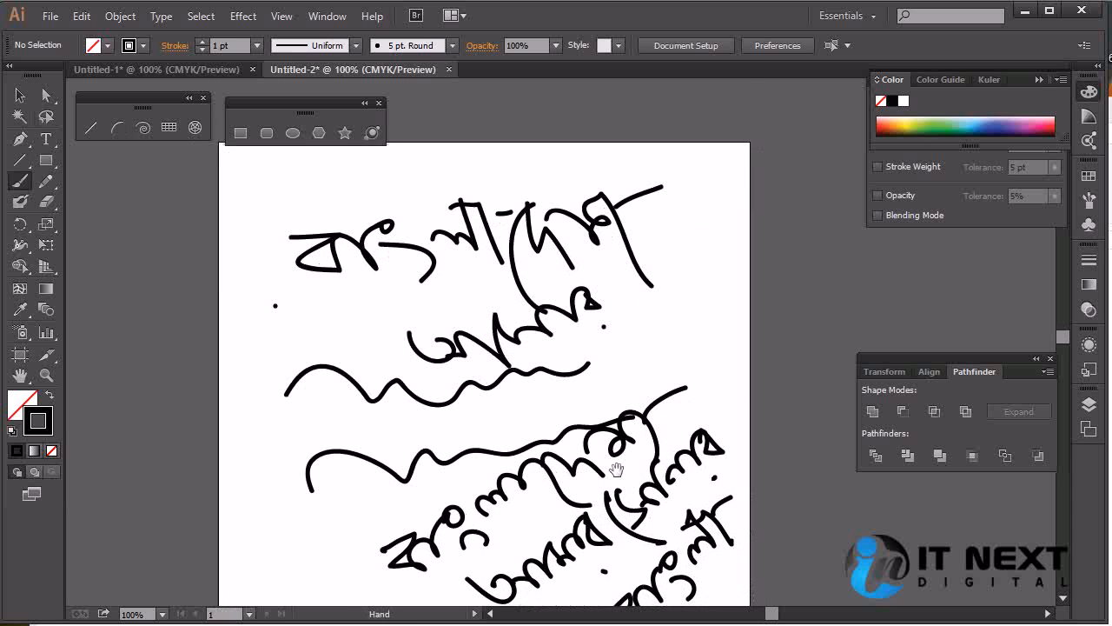
left_click_drag(615, 470, 597, 374)
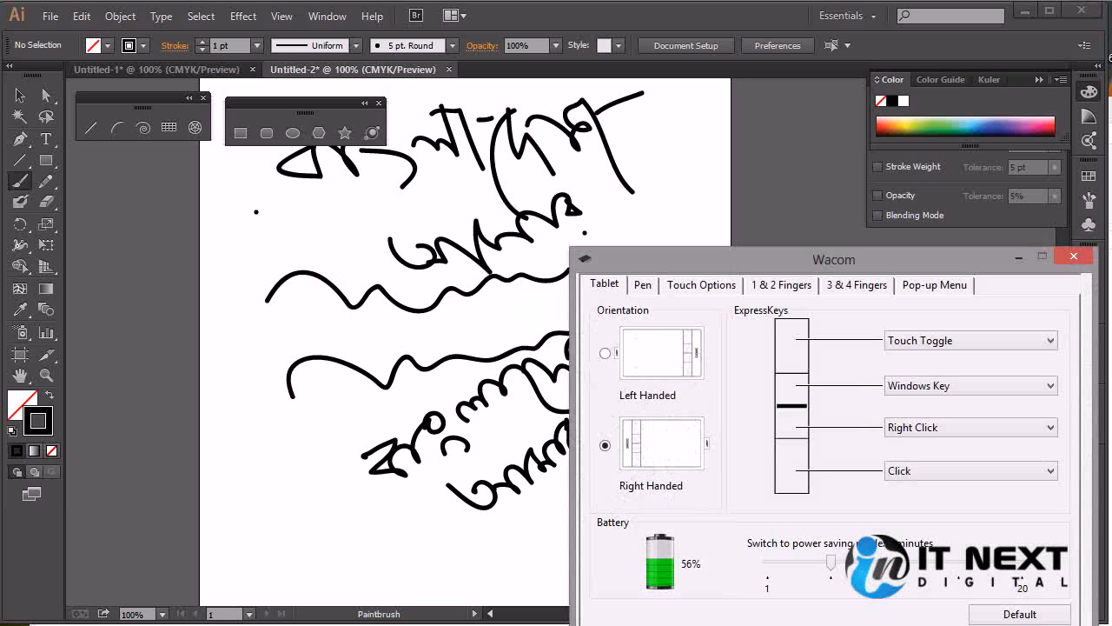
Examine the Wacom tablet's pen, touch, finger gesture and ExpressKeys settings, and close the Wacom window
left_click_drag(927, 254, 664, 144)
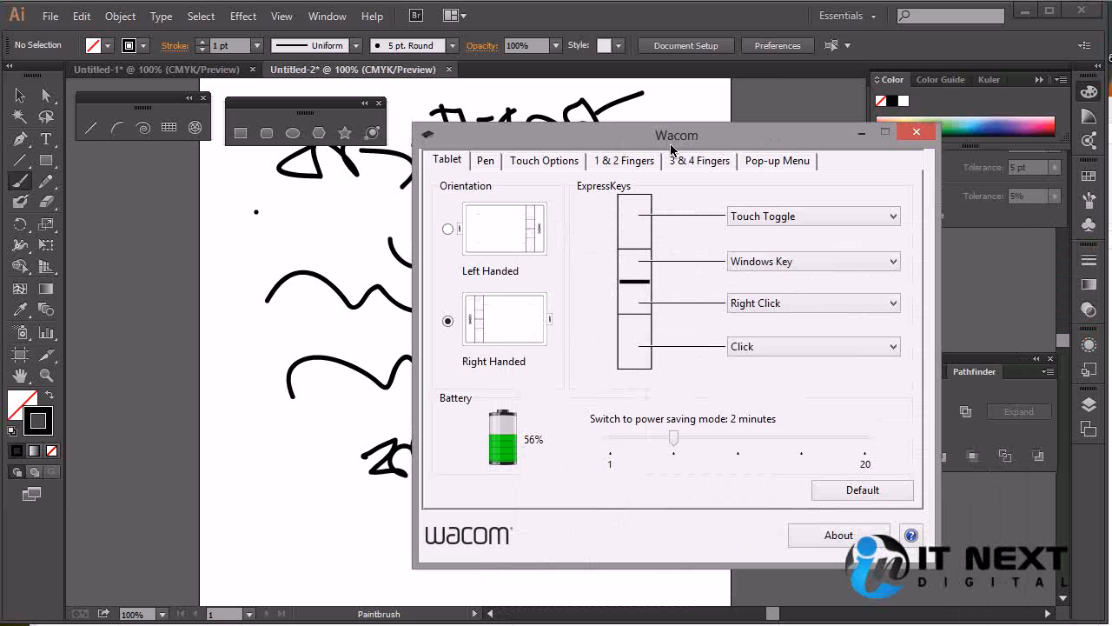
left_click(487, 162)
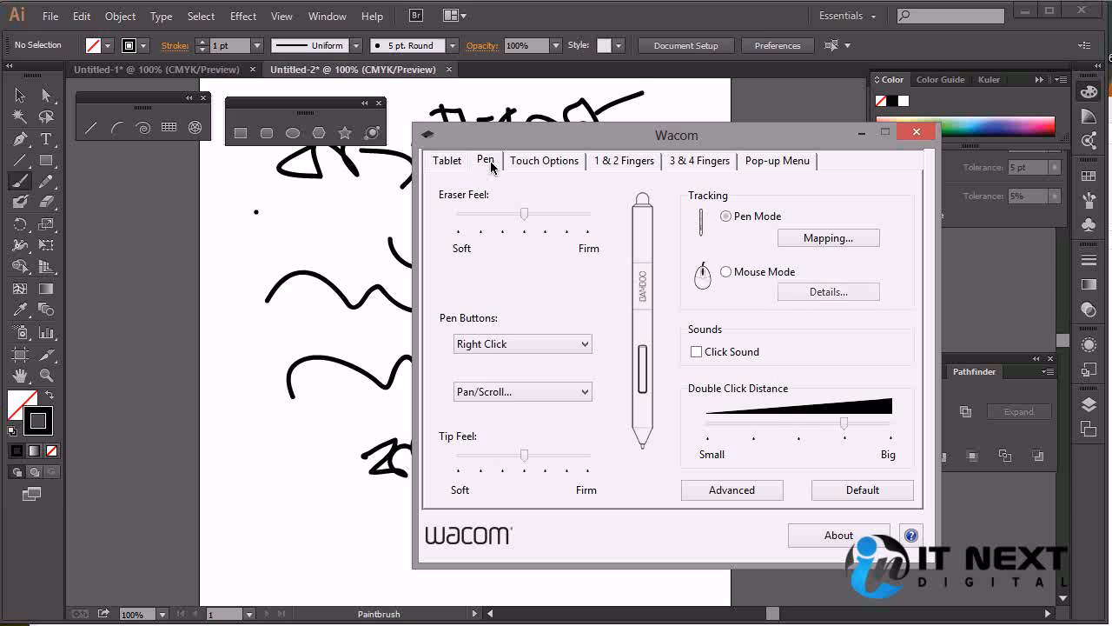
left_click(567, 162)
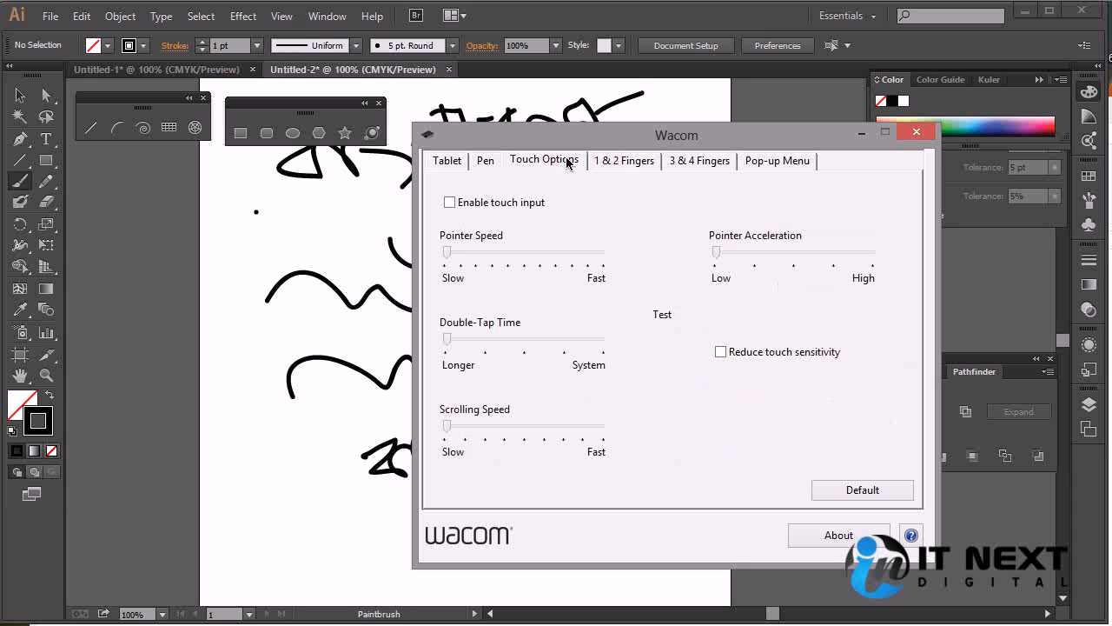
left_click(636, 162)
left_click(460, 163)
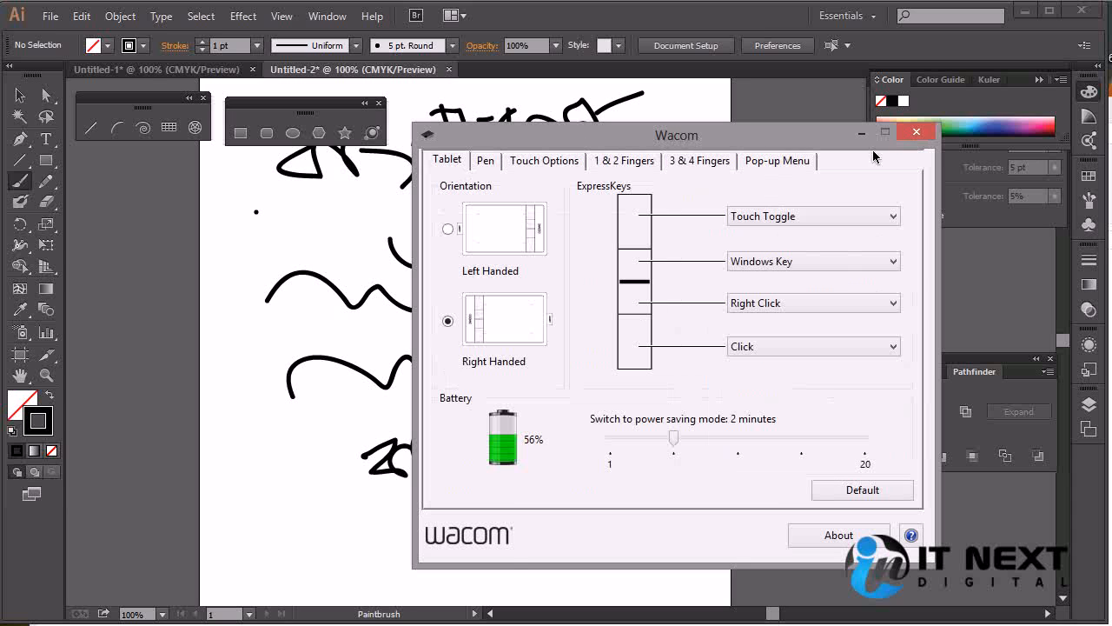
left_click(916, 131)
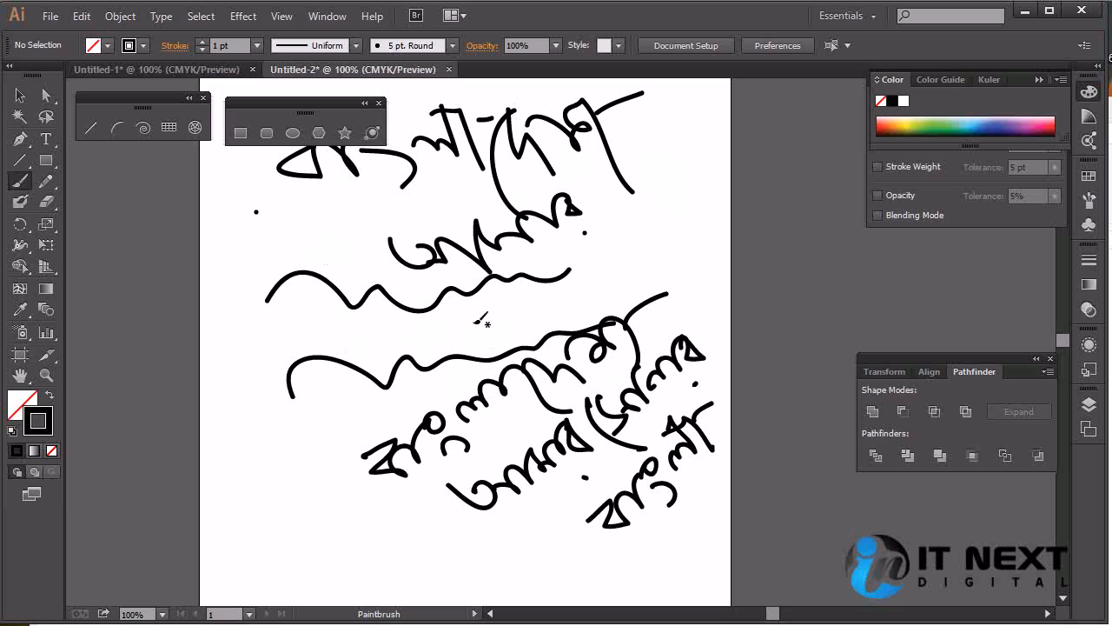
Move the low anchor point of the upper "আমার" up off the wavy stroke with Direct Selection
key("ctrl+=")
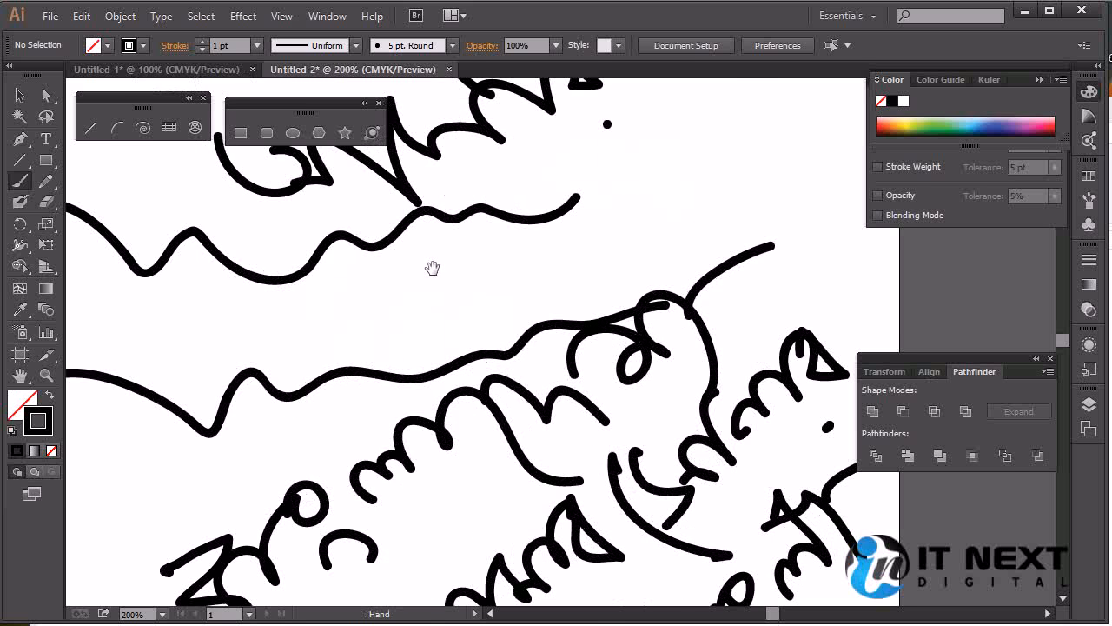
left_click_drag(403, 233, 514, 384)
left_click(46, 97)
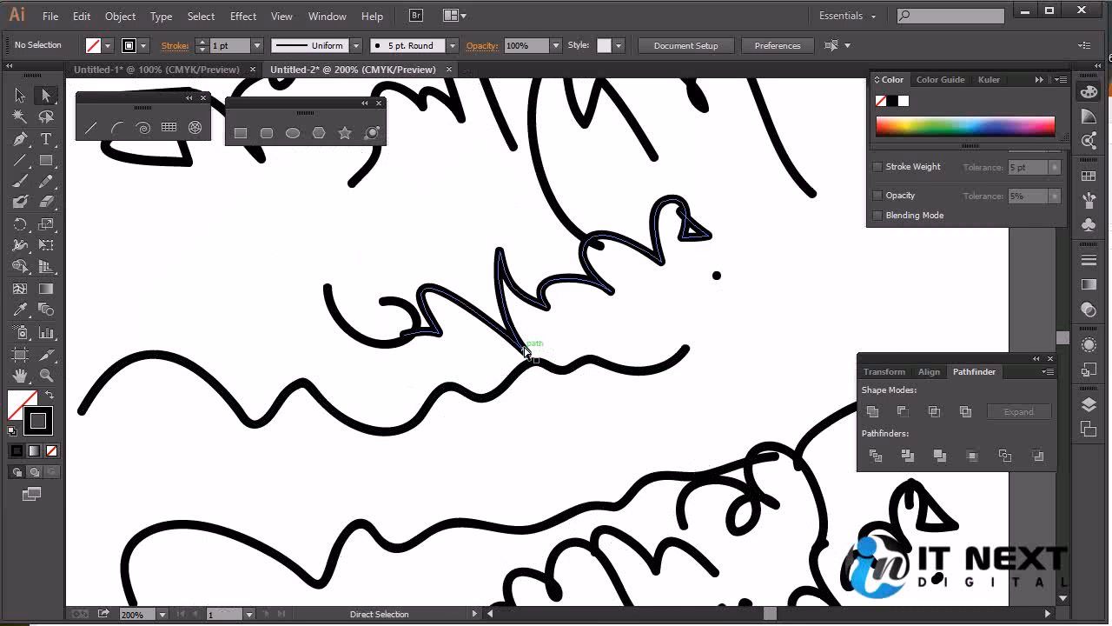
left_click(528, 351)
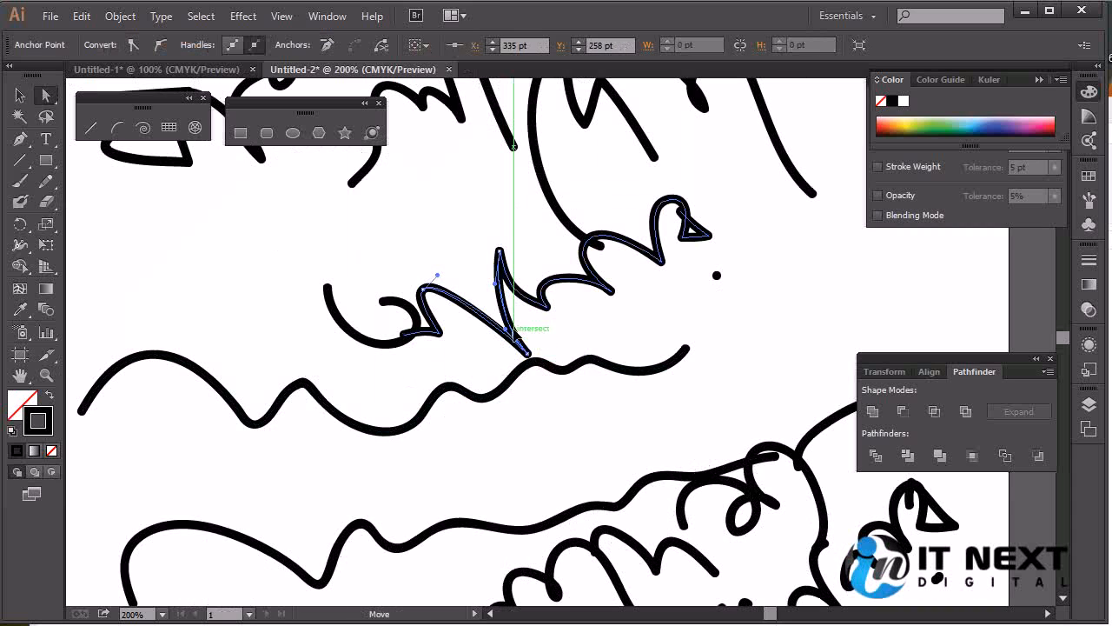
mouse_move(525, 348)
left_mouse_down()
mouse_move(523, 358)
mouse_move(519, 342)
left_mouse_up()
Reshape the start of the upper "আমার" by moving its first lower corner, first crest and the curled stroke's end point
left_click_drag(440, 336, 450, 355)
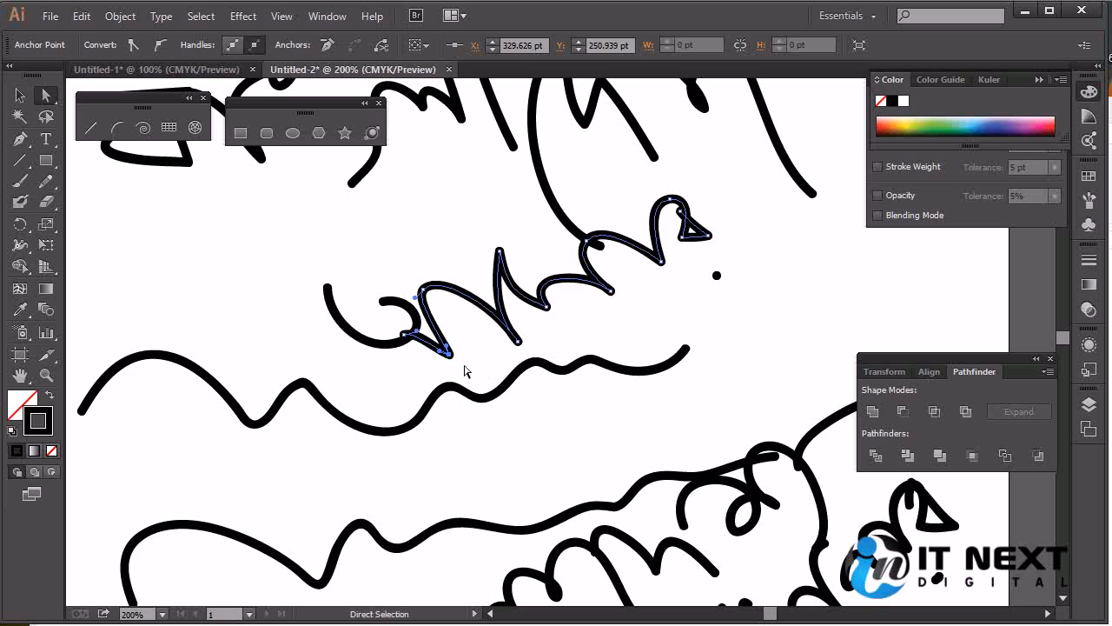
left_click_drag(424, 291, 413, 347)
left_click_drag(328, 288, 334, 320)
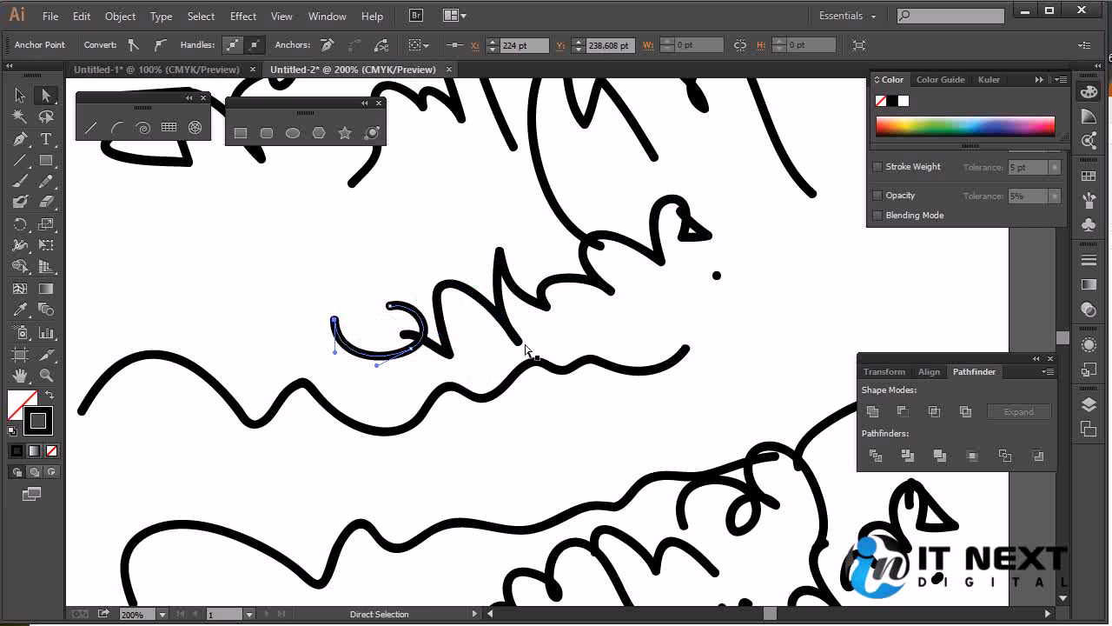
Reshape the middle of the upper "আমার" by moving the lower anchor points on either side of its tall peak
left_click_drag(519, 346, 503, 341)
left_click_drag(497, 344, 497, 343)
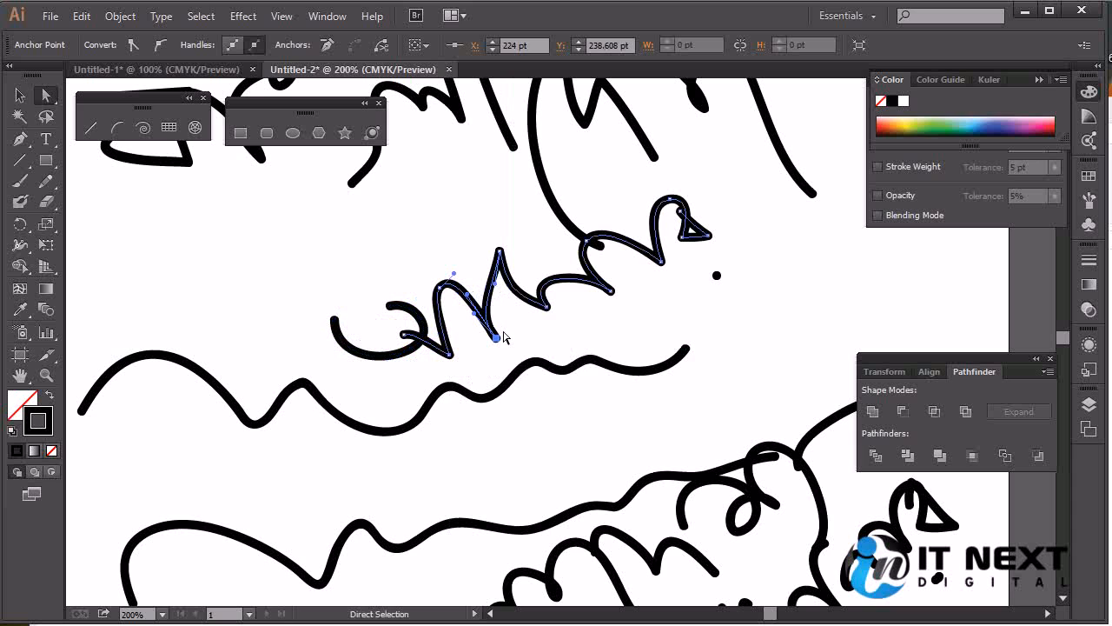
left_click_drag(547, 313, 547, 328)
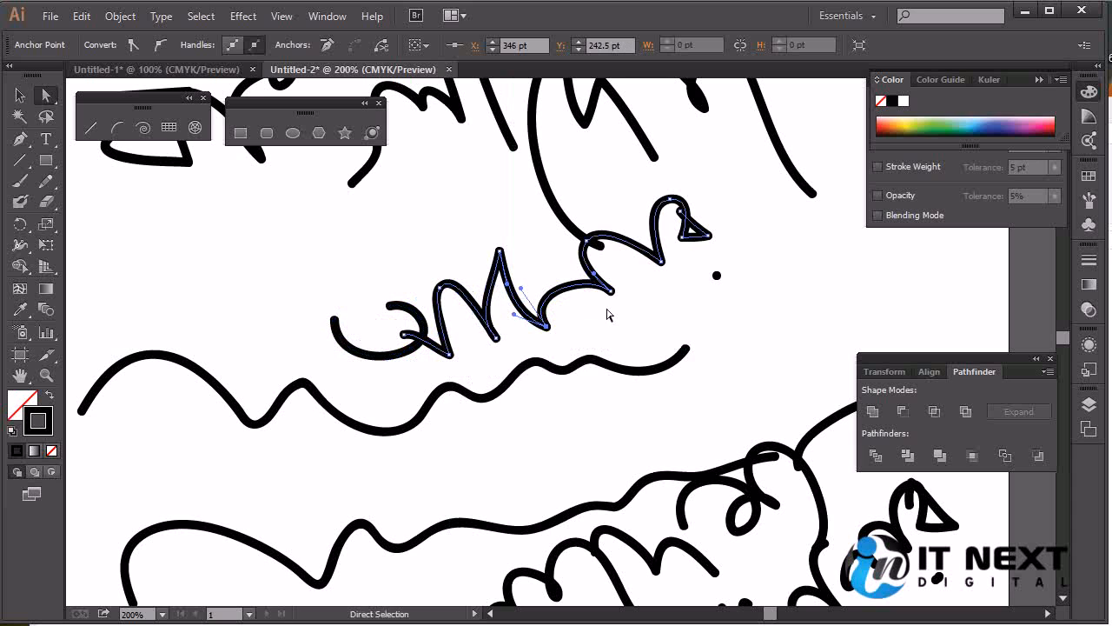
left_click_drag(611, 291, 557, 252)
Reshape the last letter of the upper "আমার" into a cleaner triangle, move its dot closer beneath it, and deselect everything
left_click_drag(666, 265, 664, 198)
left_click_drag(683, 244, 664, 253)
left_click_drag(685, 215, 666, 210)
left_click_drag(716, 277, 702, 257)
left_click(721, 292)
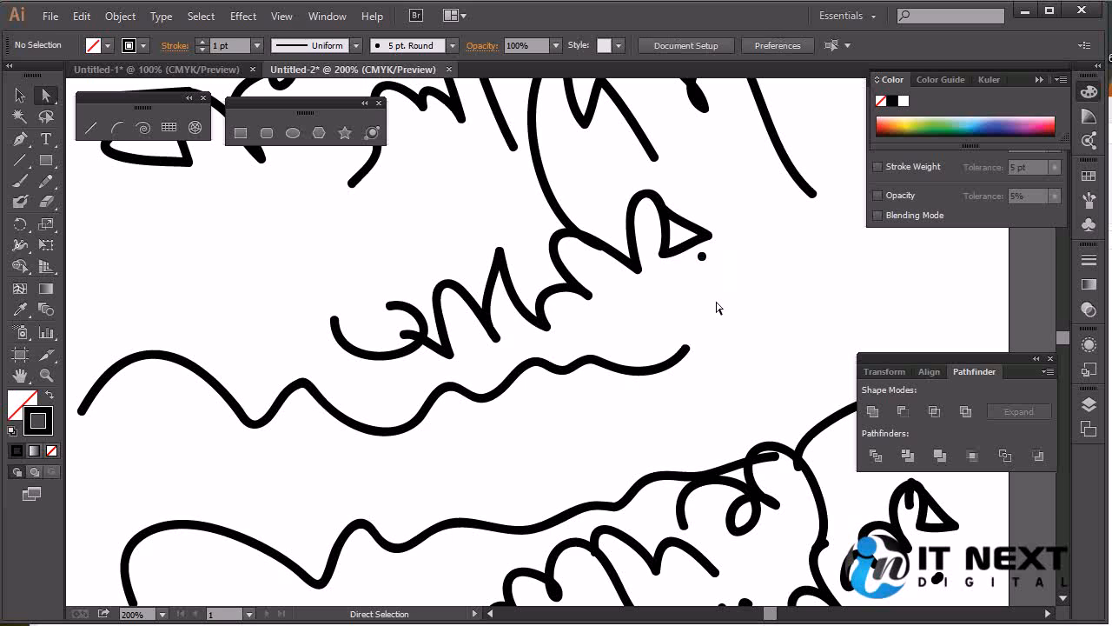